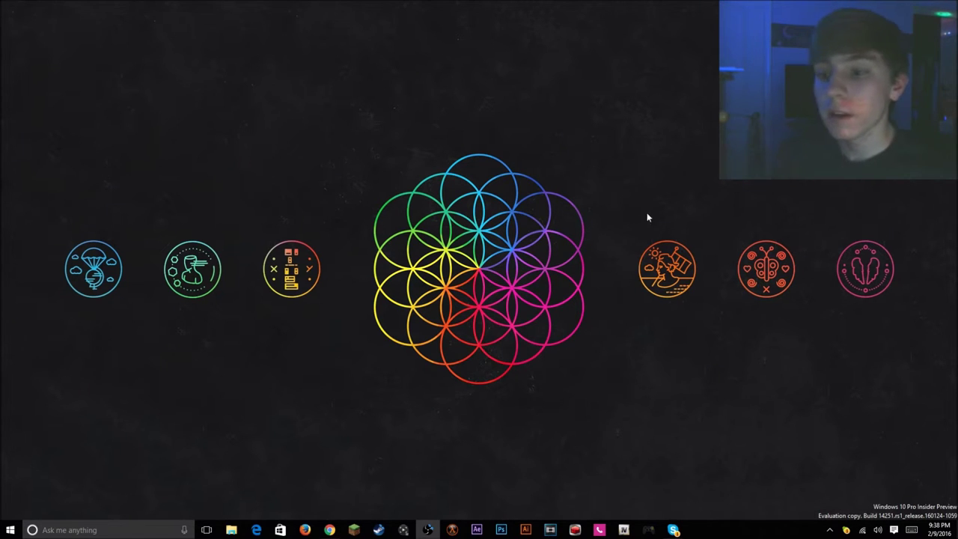
Step: Switch to Chrome and compare the descriptions of the Windows and Mac Aerial screensaver repositories on GitHub
click(329, 530)
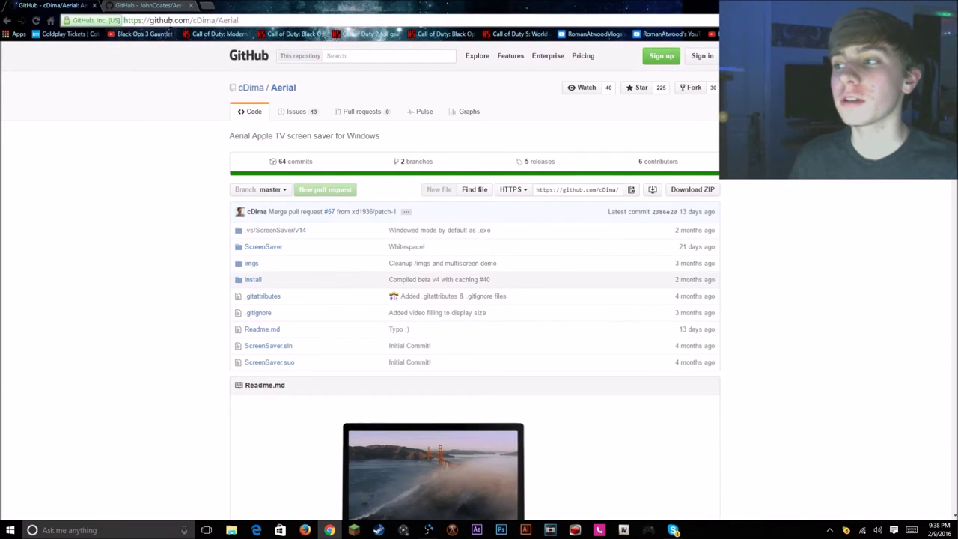
drag(296, 135, 379, 136)
key(ctrl+Tab)
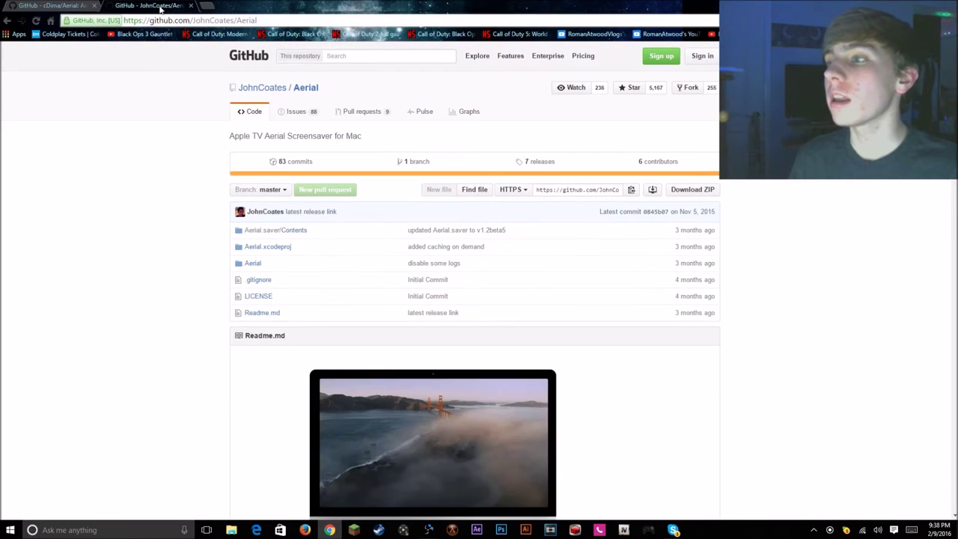
double_click(353, 136)
scroll(427, 400, down, 2)
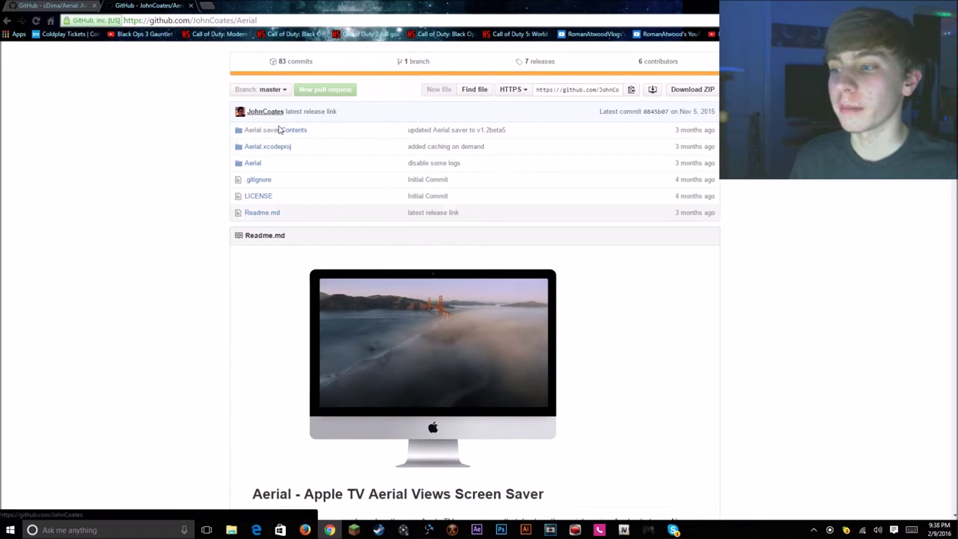
Step: Return to the Windows version of the Aerial repository and download it as a ZIP
click(28, 5)
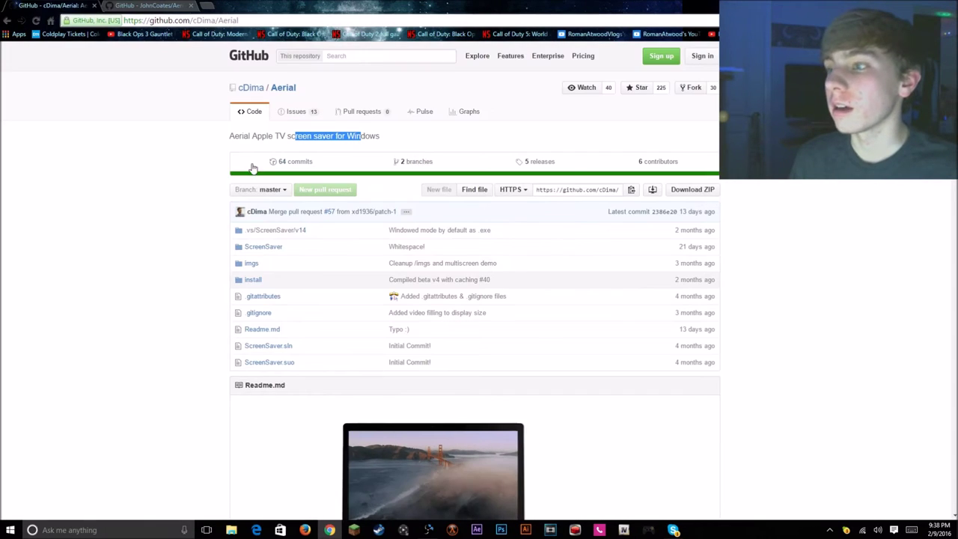
scroll(445, 370, down, 2)
scroll(444, 370, up, 2)
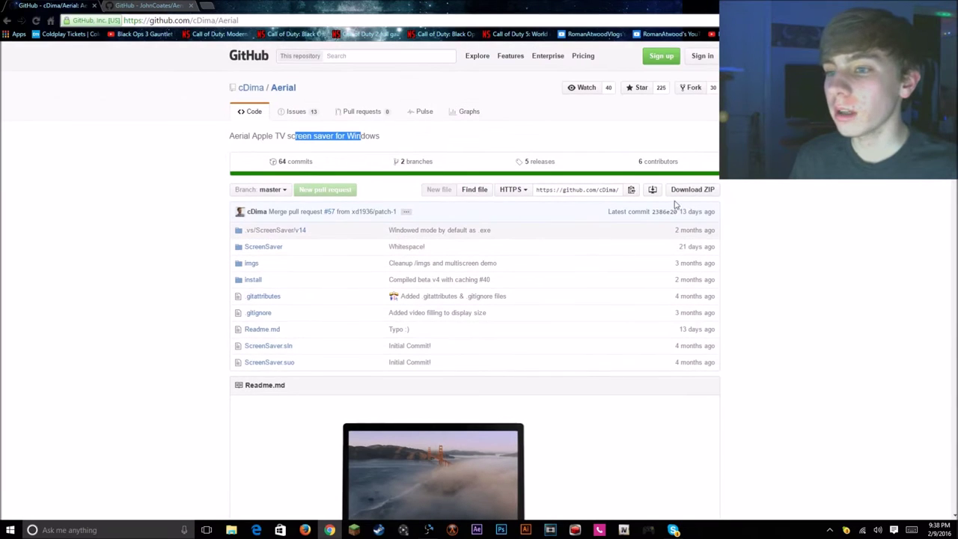
click(692, 189)
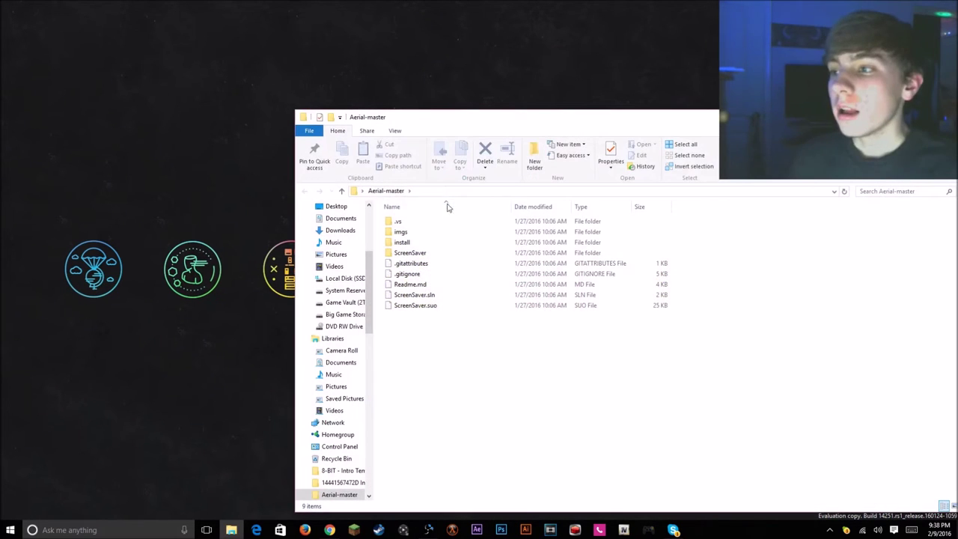
Step: Open the install folder inside Aerial-master and check the install option for AerialScreenSaverV3.scr, then show the desktop
drag(513, 122, 413, 68)
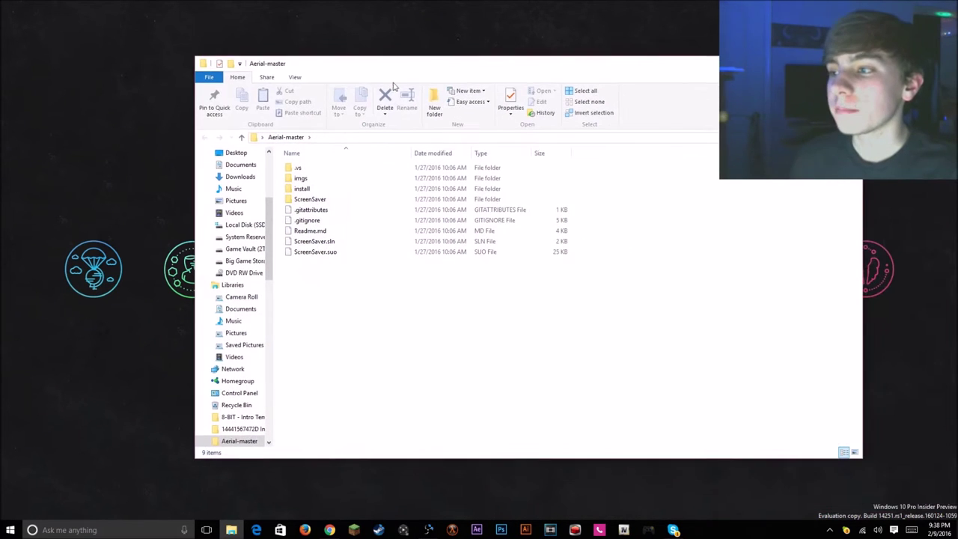
double_click(312, 196)
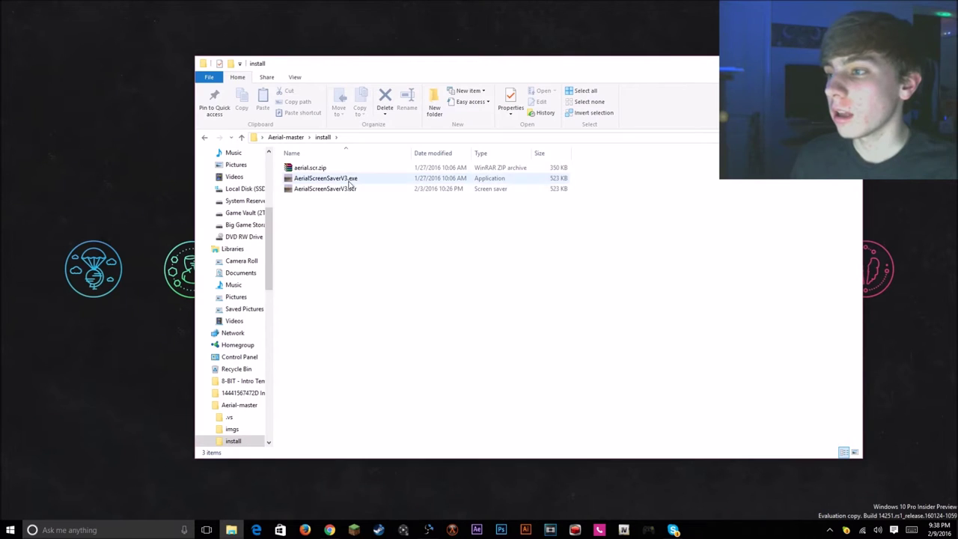
click(352, 179)
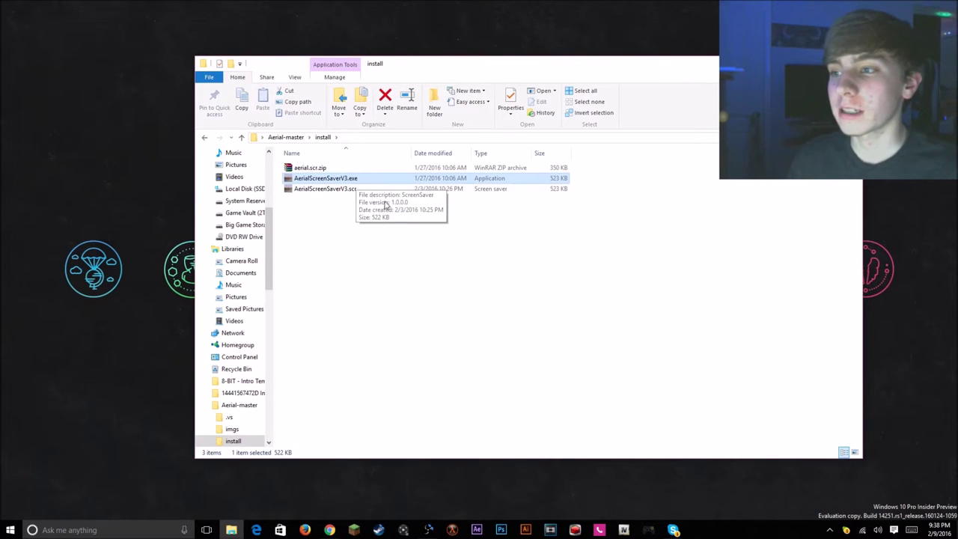
click(358, 190)
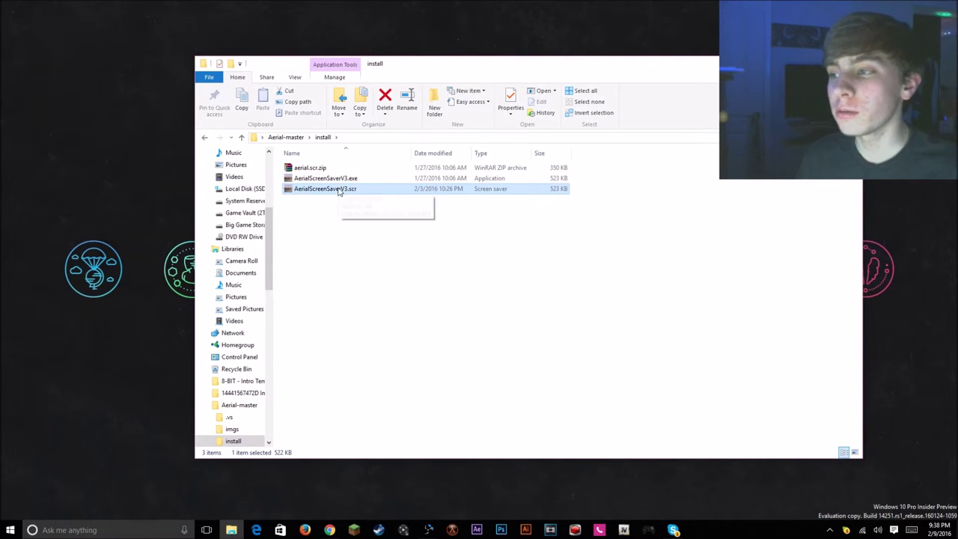
right_click(343, 194)
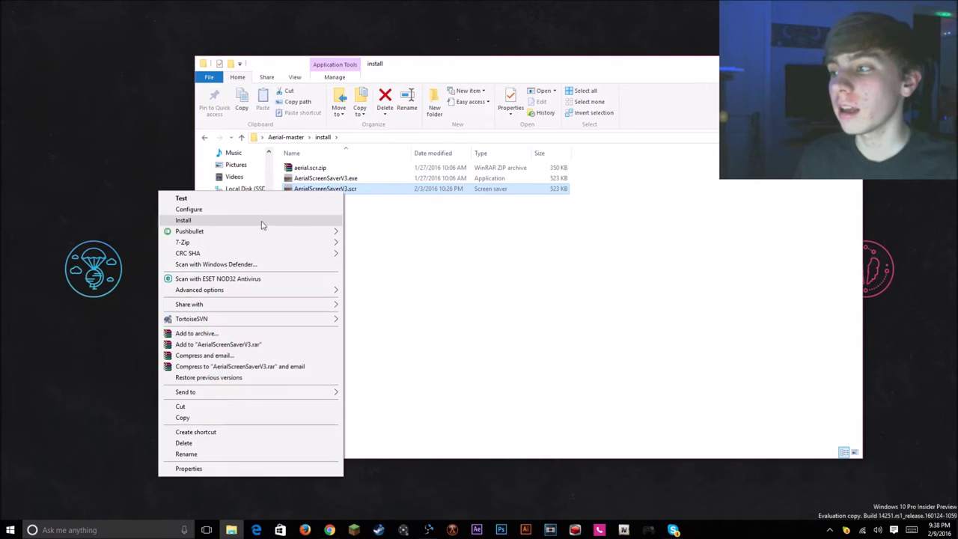
key(super+d)
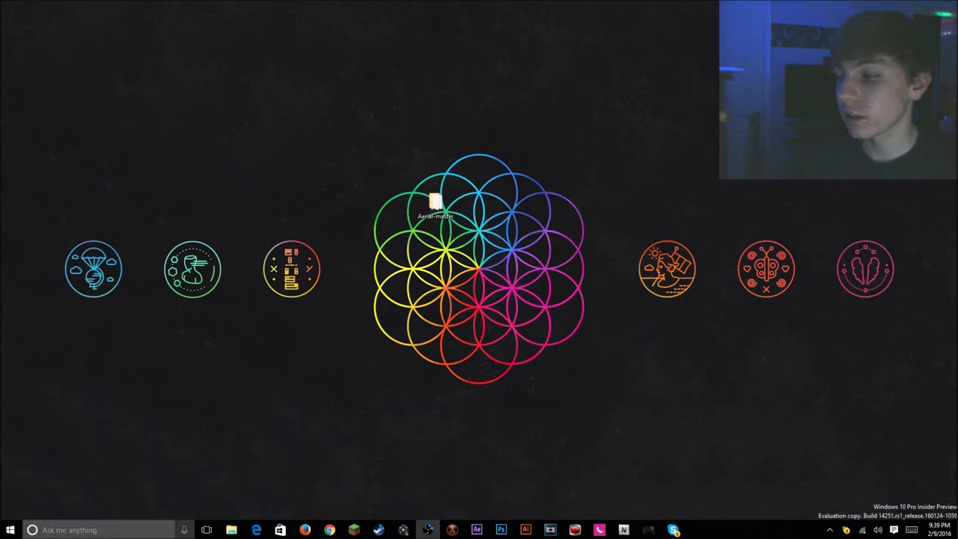
Step: Open the screen saver settings through the Appearance and Personalization category of Control Panel
key(super)
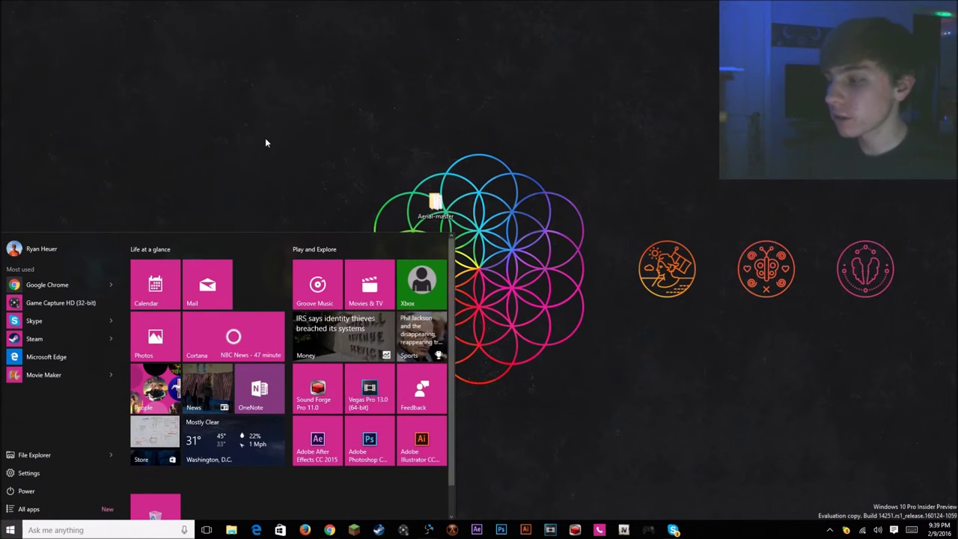
text(control)
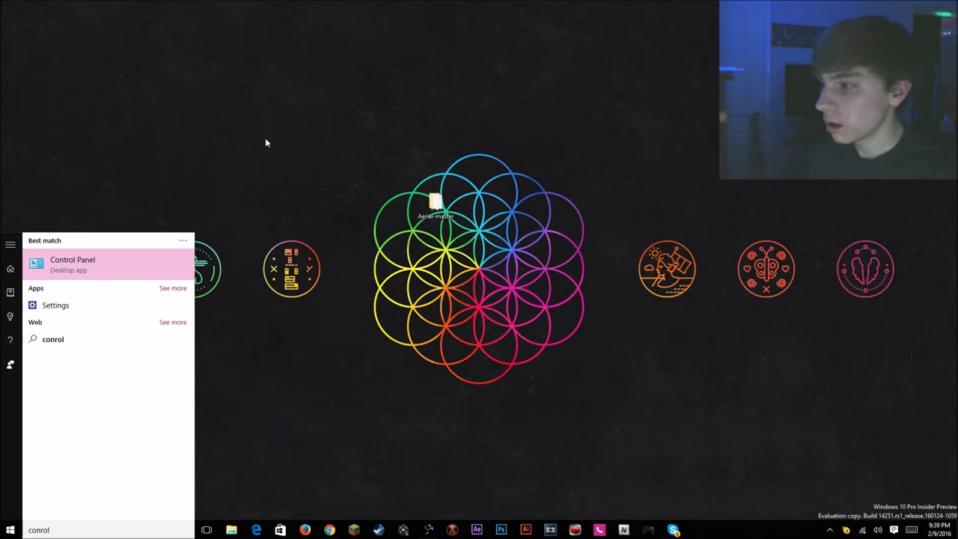
key(Return)
click(554, 232)
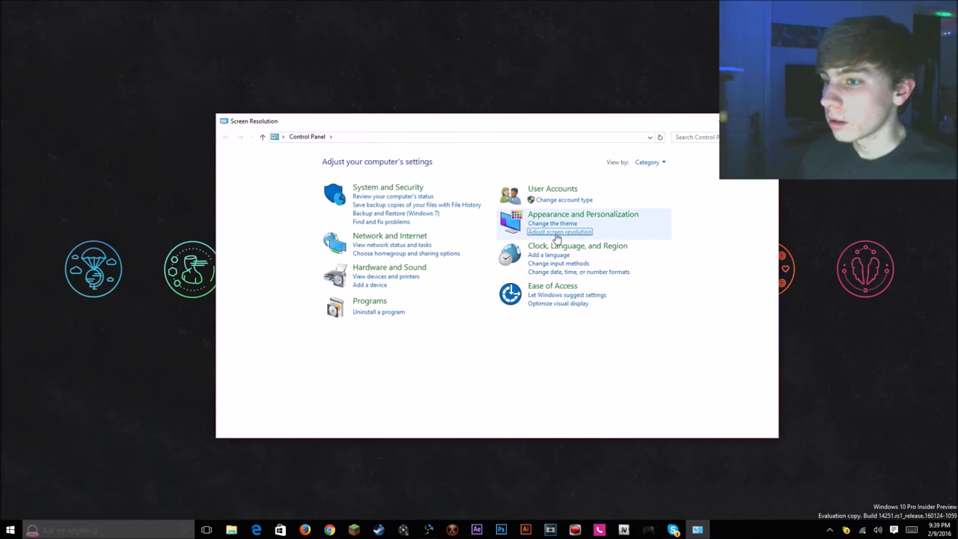
click(226, 138)
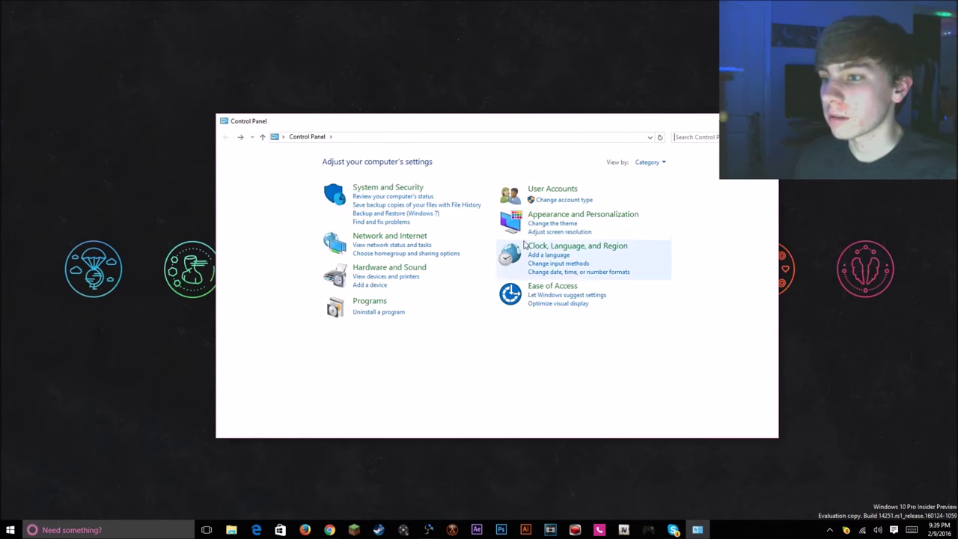
click(549, 218)
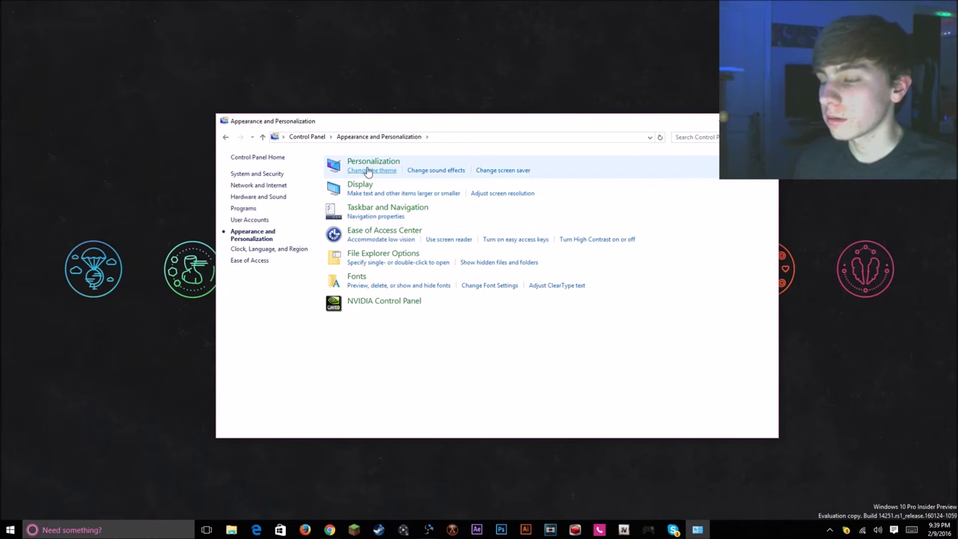
click(500, 171)
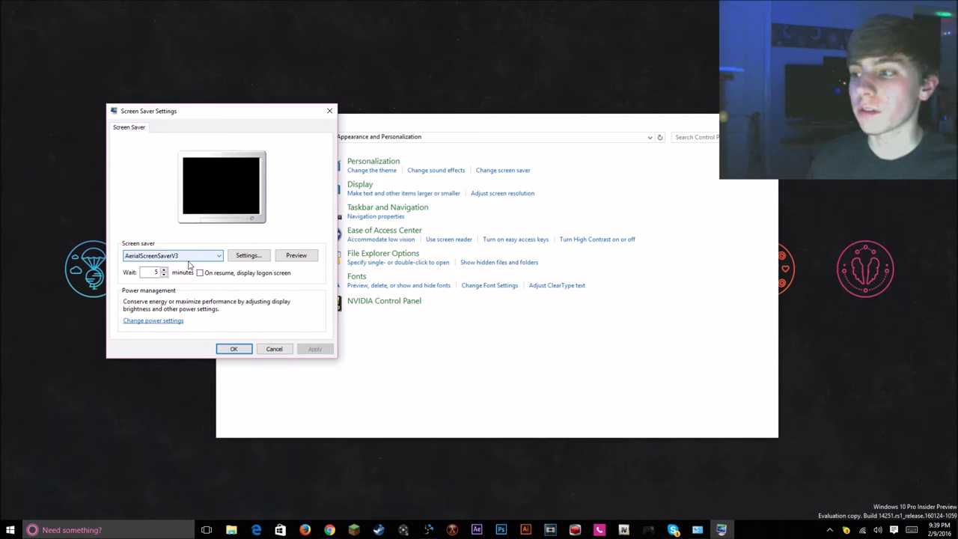
Step: Reposition the Screen Saver Settings dialog and preview the AerialScreenSaverV3 screen saver
drag(205, 112, 247, 89)
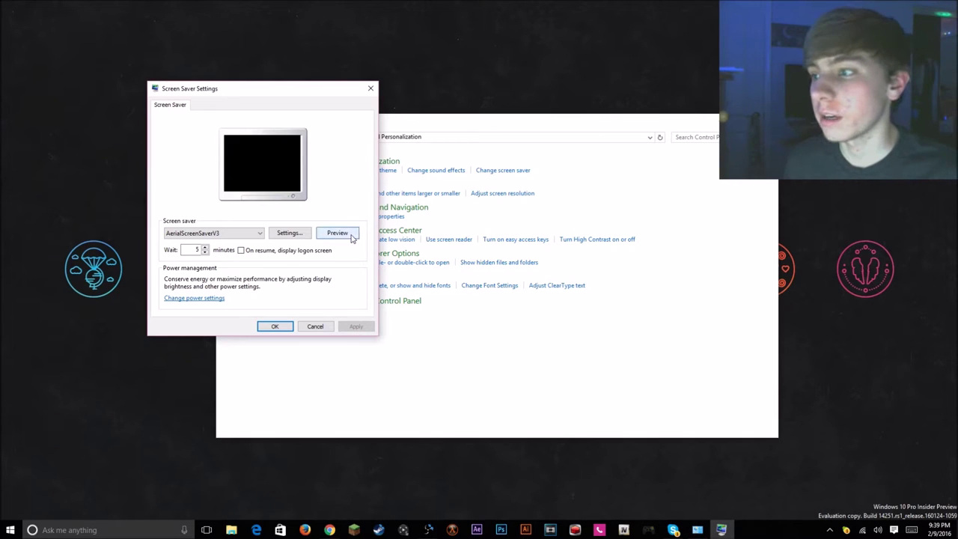
drag(310, 95, 287, 84)
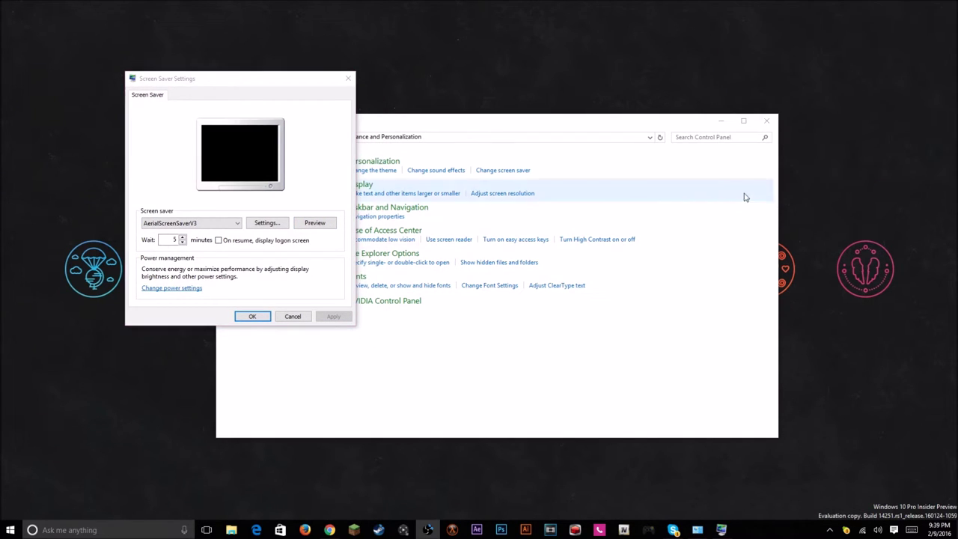
click(317, 226)
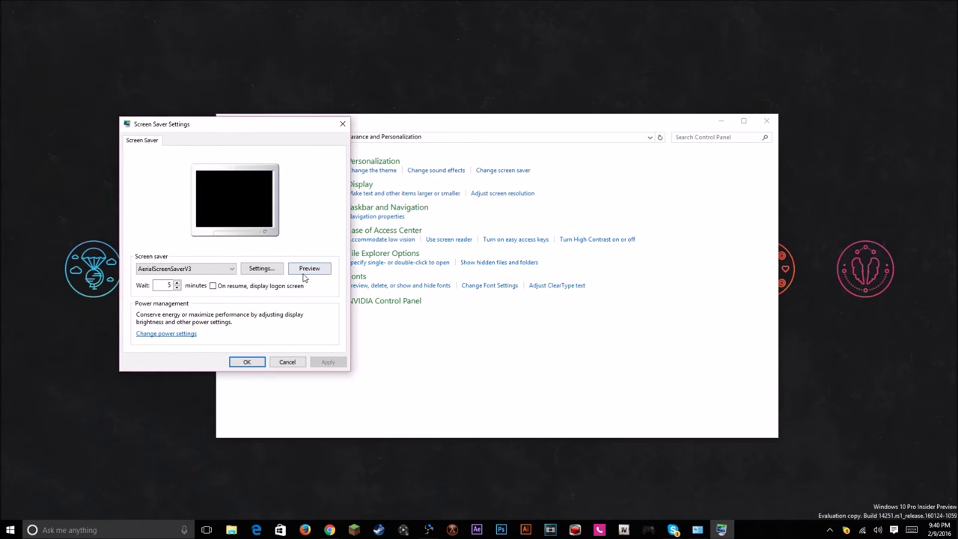
click(303, 271)
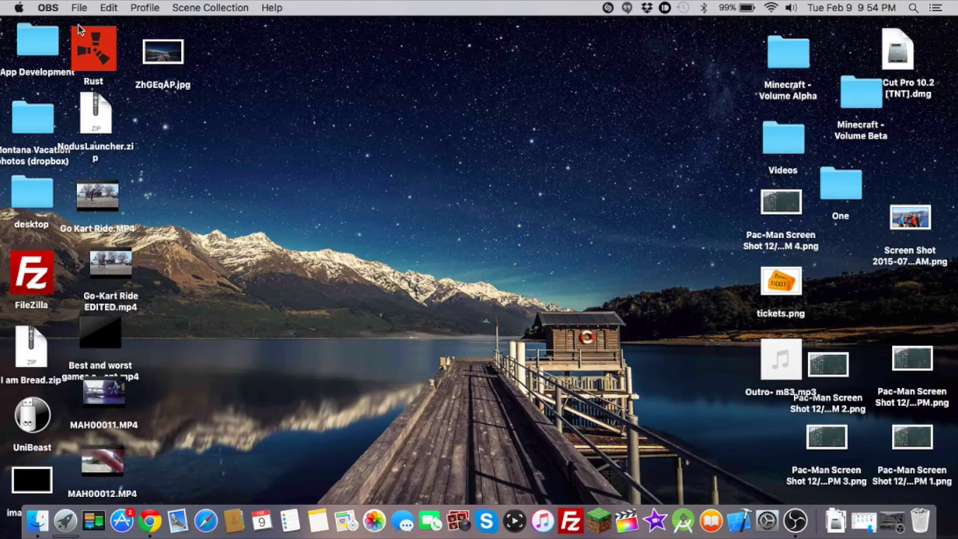
Step: Open Chrome on the Mac and search Google for "apple tv aerial screensaver for mac"
click(149, 520)
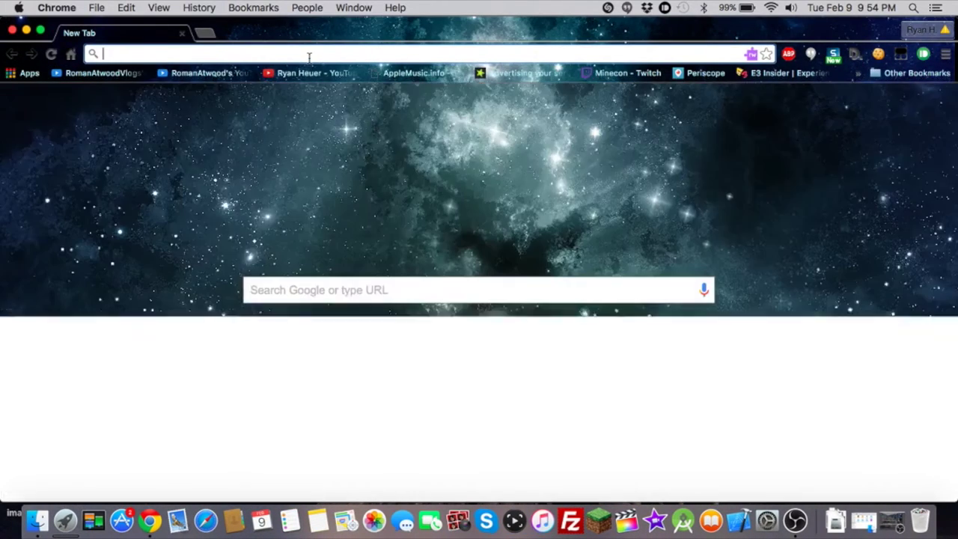
text(apple t)
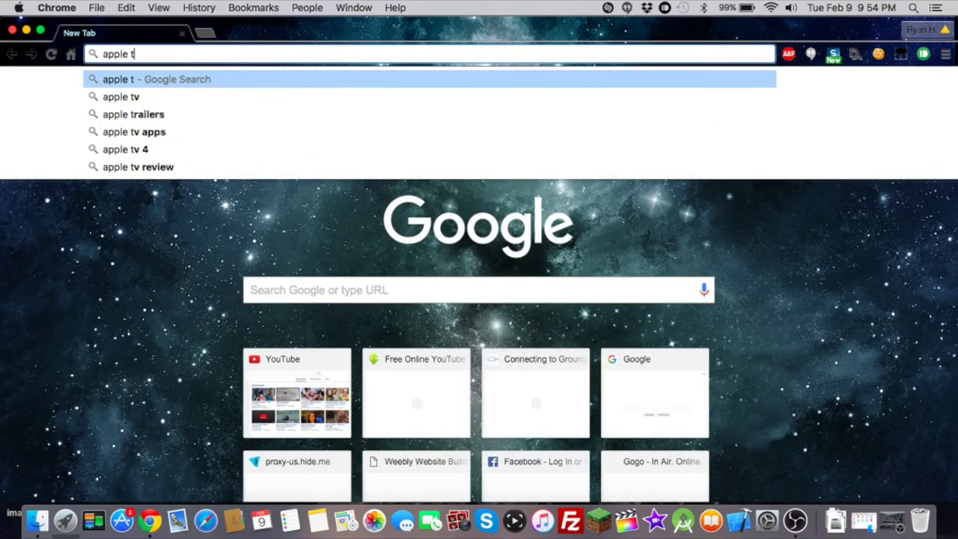
text(v ar)
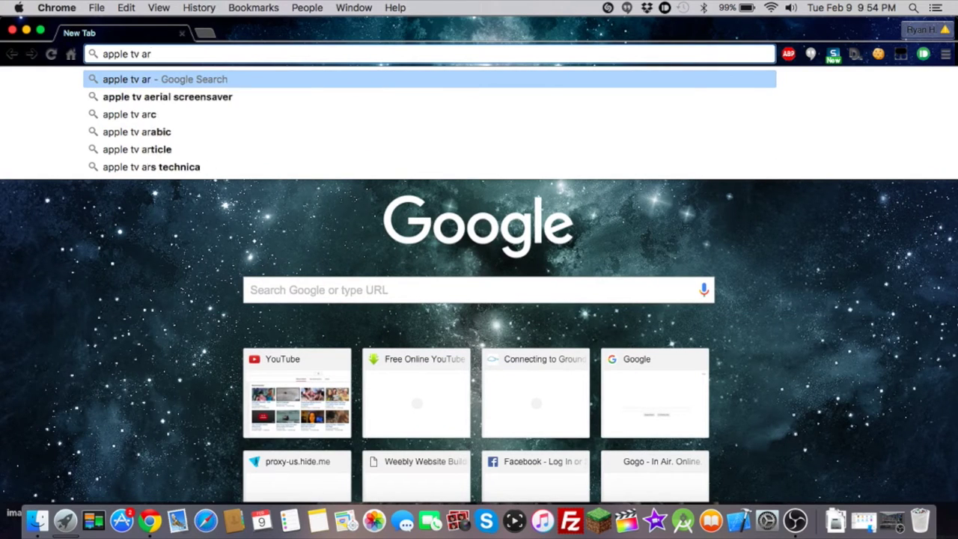
key(Down)
text(for am)
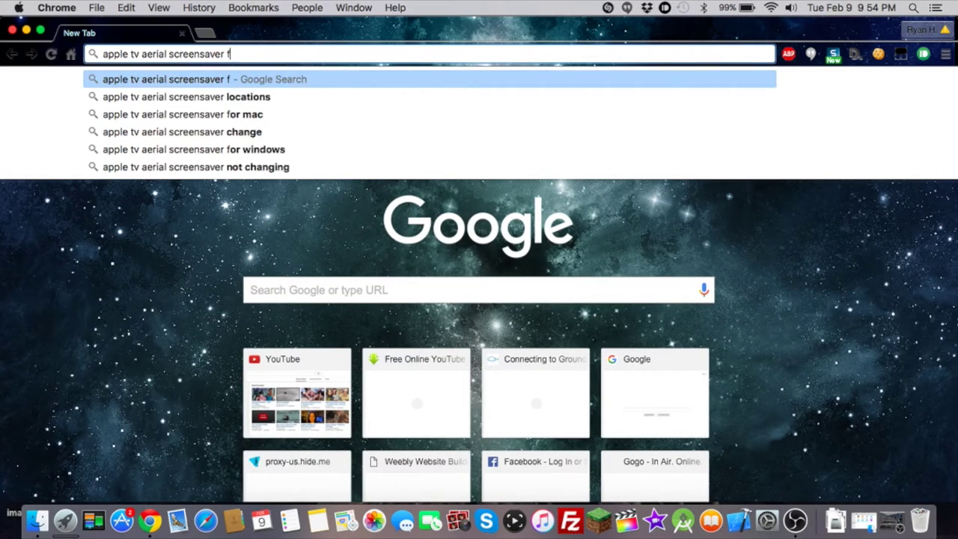
key(BackSpace)
key(BackSpace)
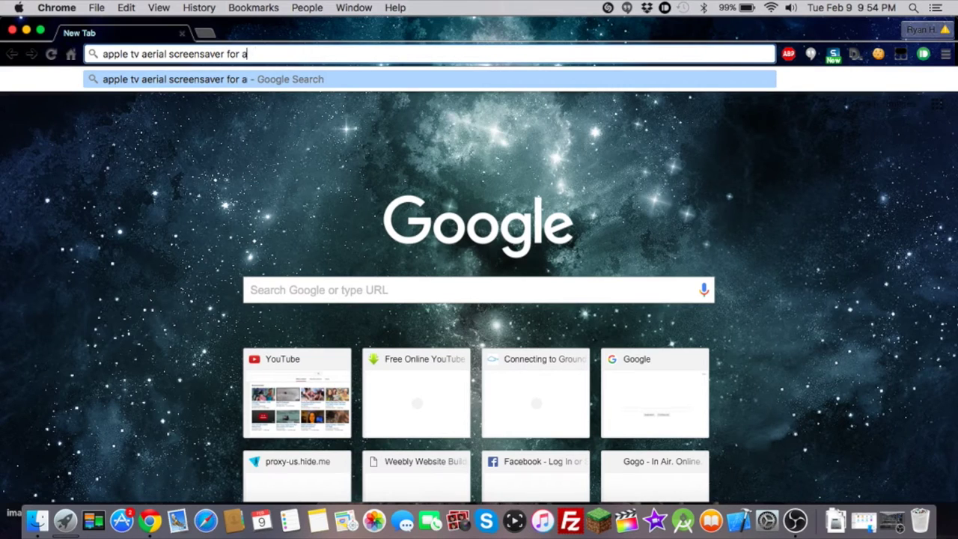
text(mac)
key(Return)
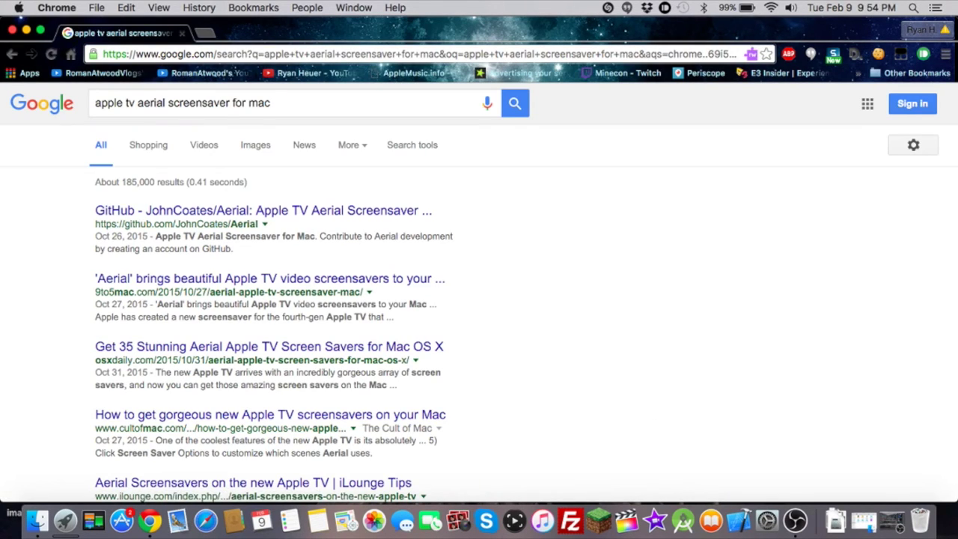
Step: Open the Mac Aerial repository on GitHub, download it as a ZIP and extract Aerial-master.zip
click(295, 213)
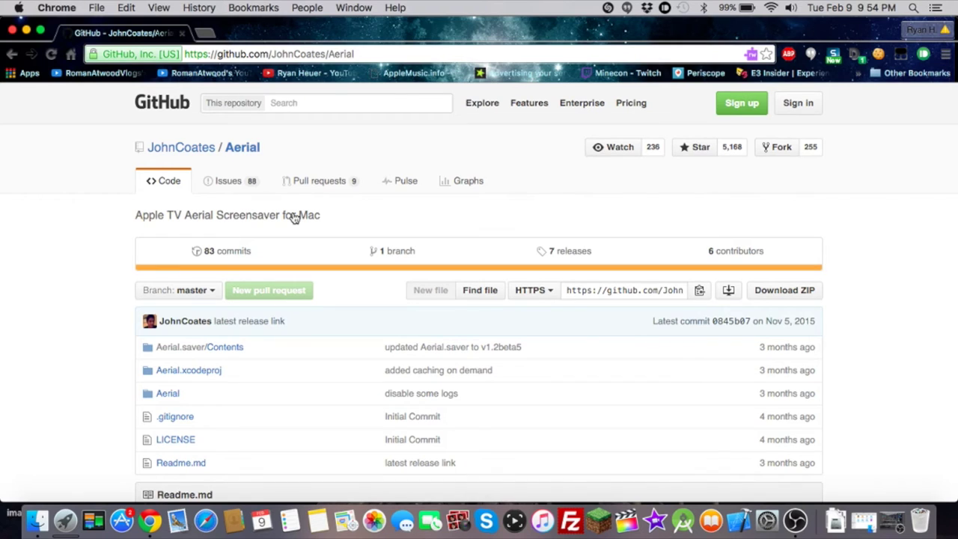
scroll(352, 237, down, 2)
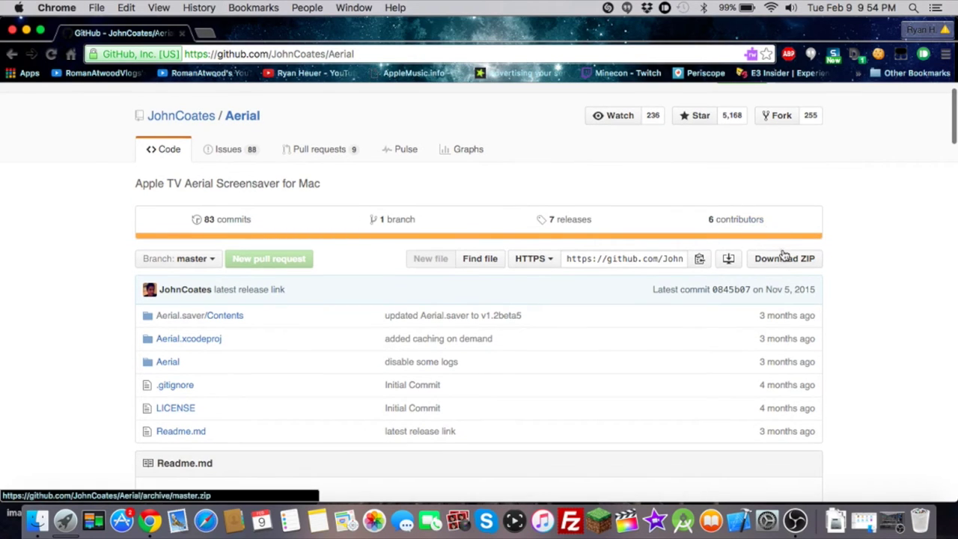
click(783, 259)
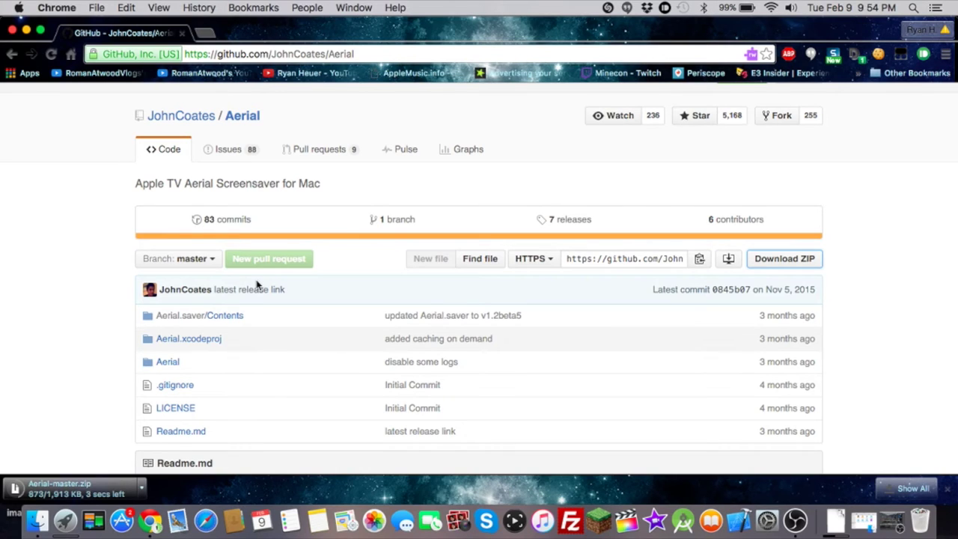
click(56, 488)
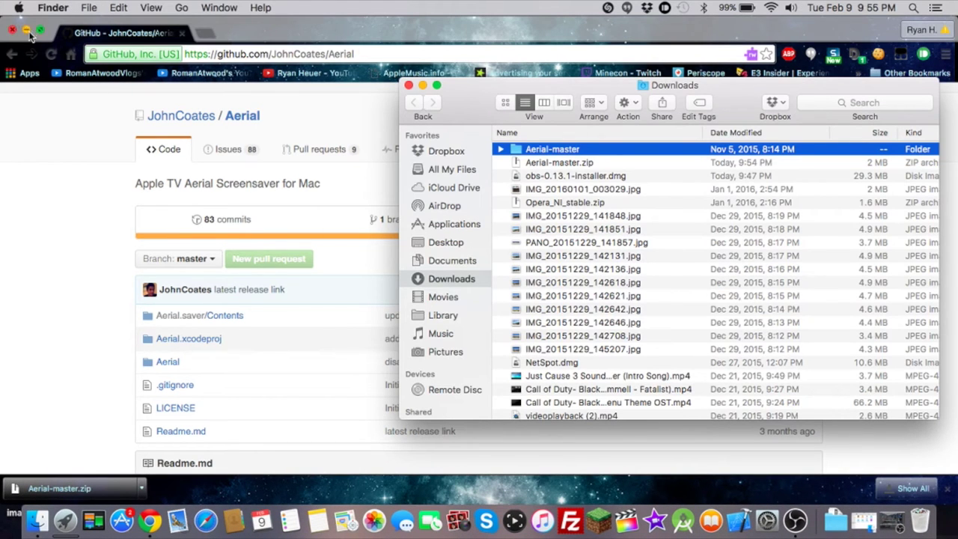
Step: Minimize the browser, move the Aerial-master folder from Downloads to the desktop and open it there
click(27, 31)
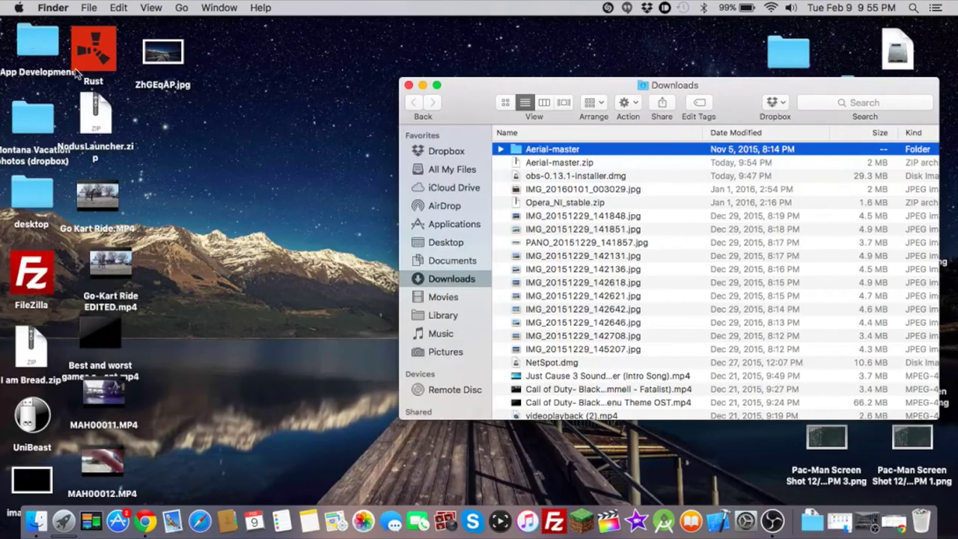
drag(545, 133, 487, 37)
click(409, 87)
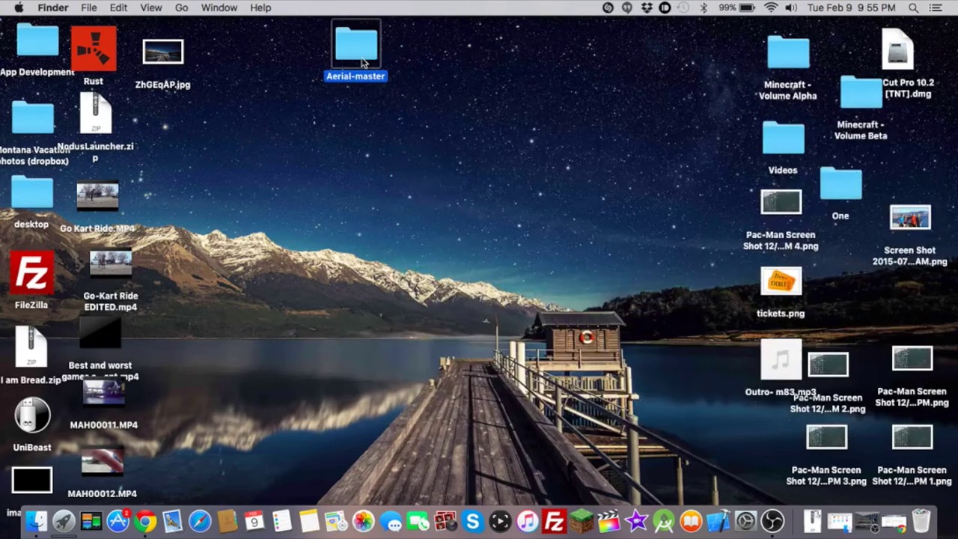
double_click(356, 57)
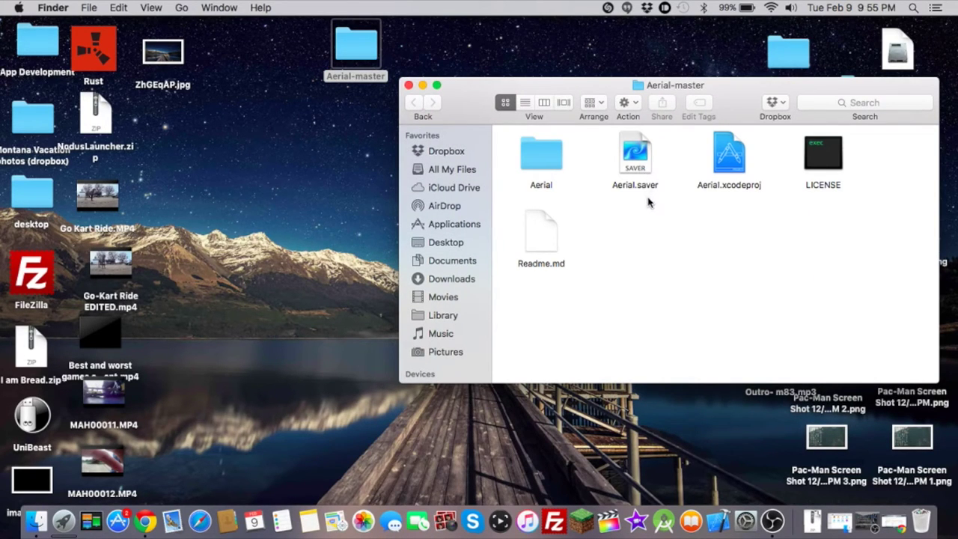
Step: Try to open Aerial.saver from the Aerial-master folder and dismiss the security alert
right_click(639, 152)
click(615, 231)
click(647, 254)
double_click(639, 166)
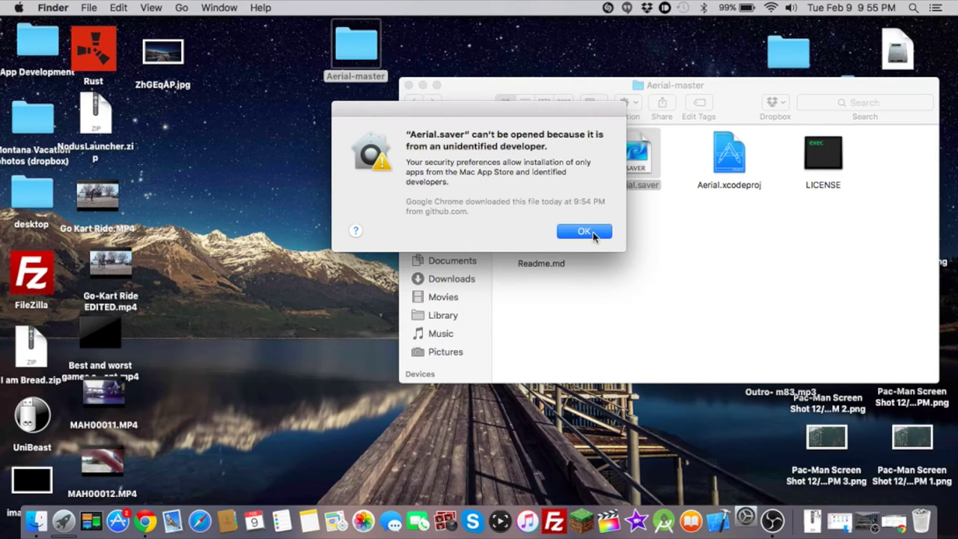
click(593, 231)
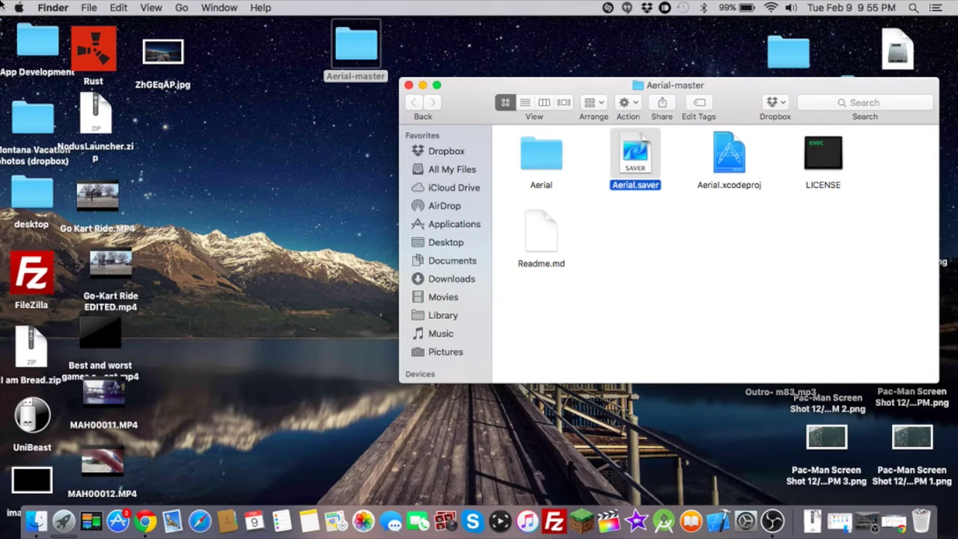
Step: Open the General settings of Security & Privacy in System Preferences and unlock them with the account password
click(18, 7)
click(43, 59)
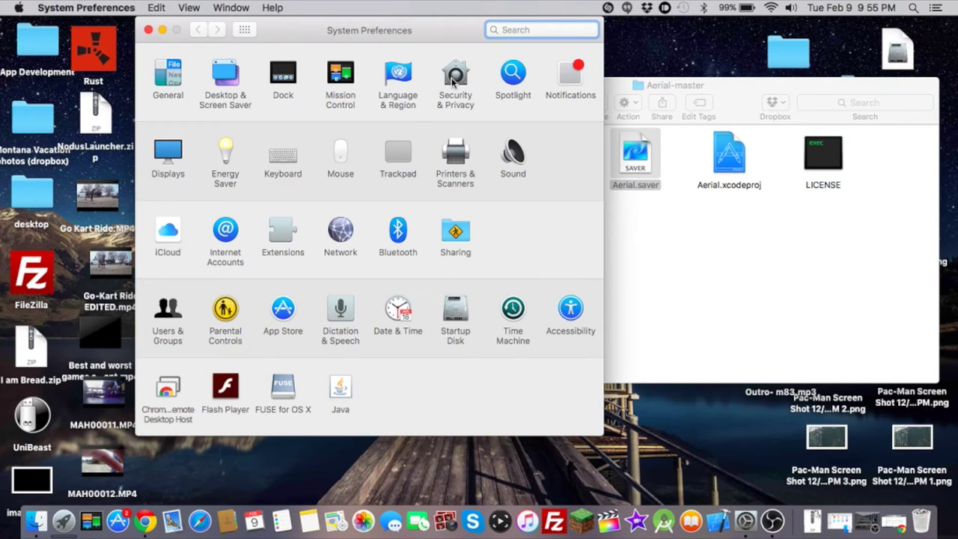
click(454, 75)
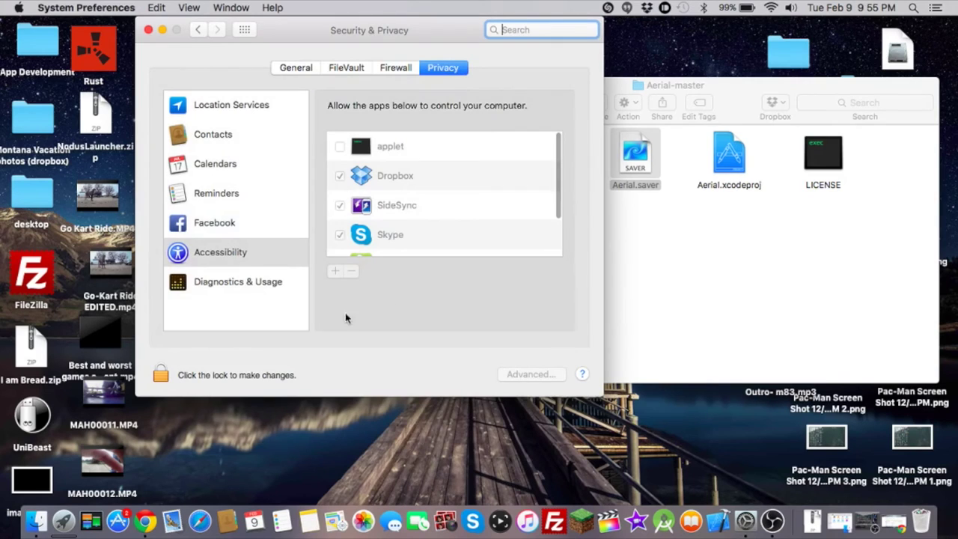
click(304, 68)
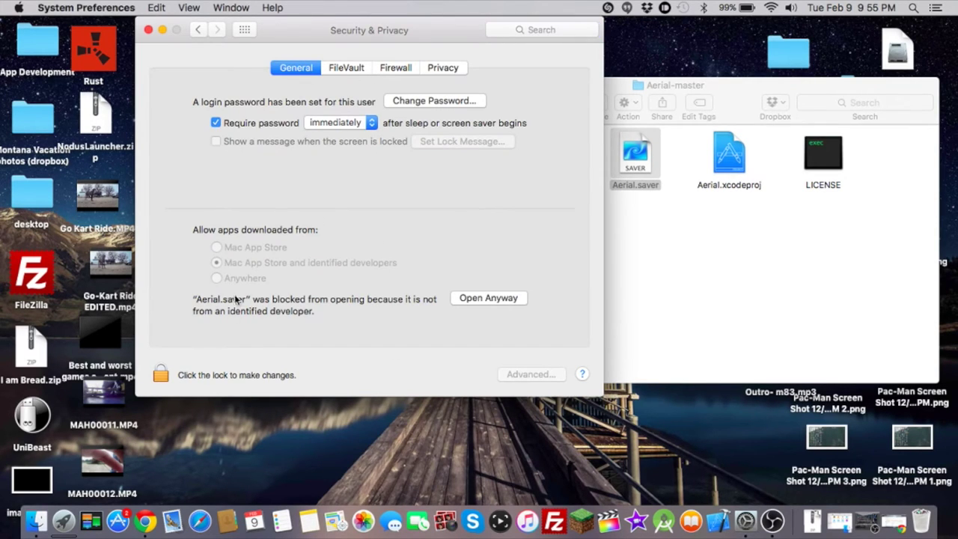
click(167, 365)
text(•)
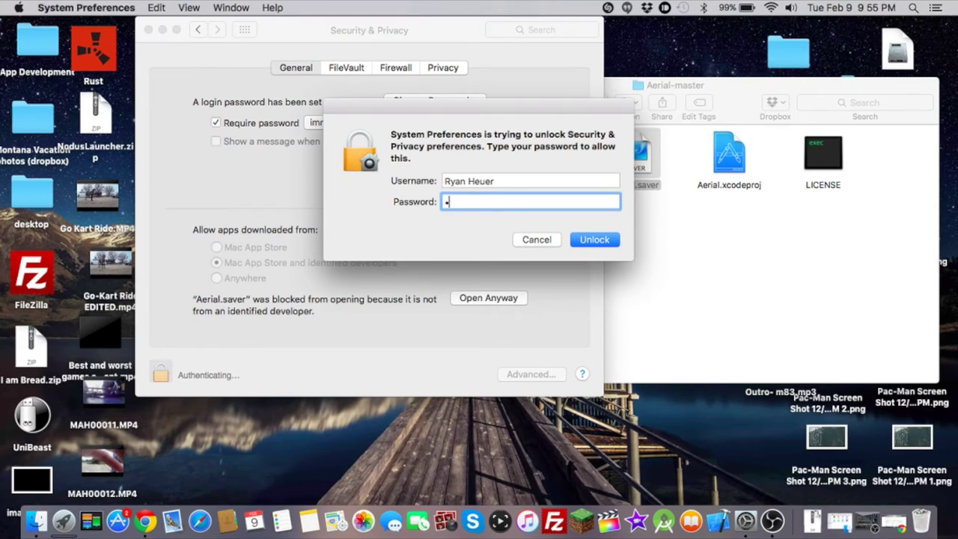
text(•••••)
key(Return)
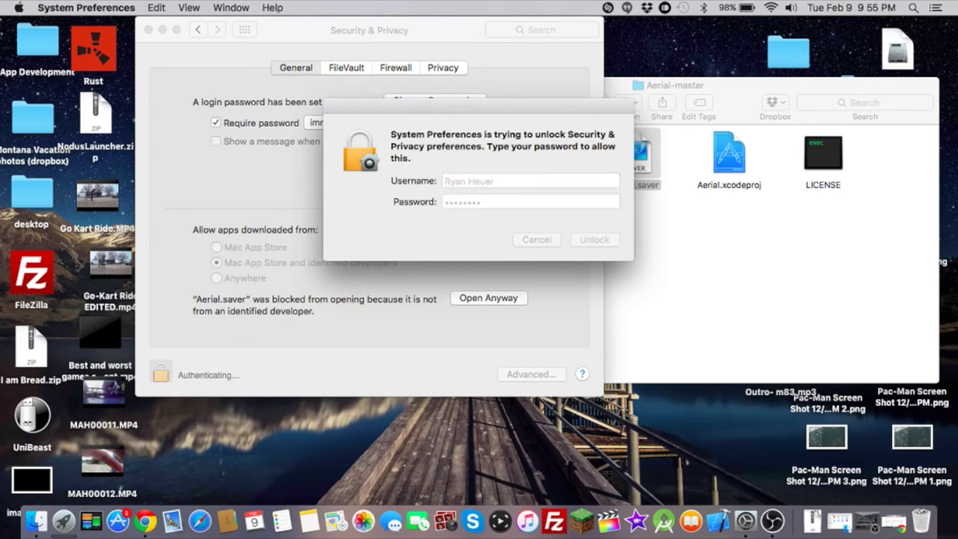
Step: Allow apps downloaded from Anywhere, lock the security settings again and close System Preferences
click(251, 278)
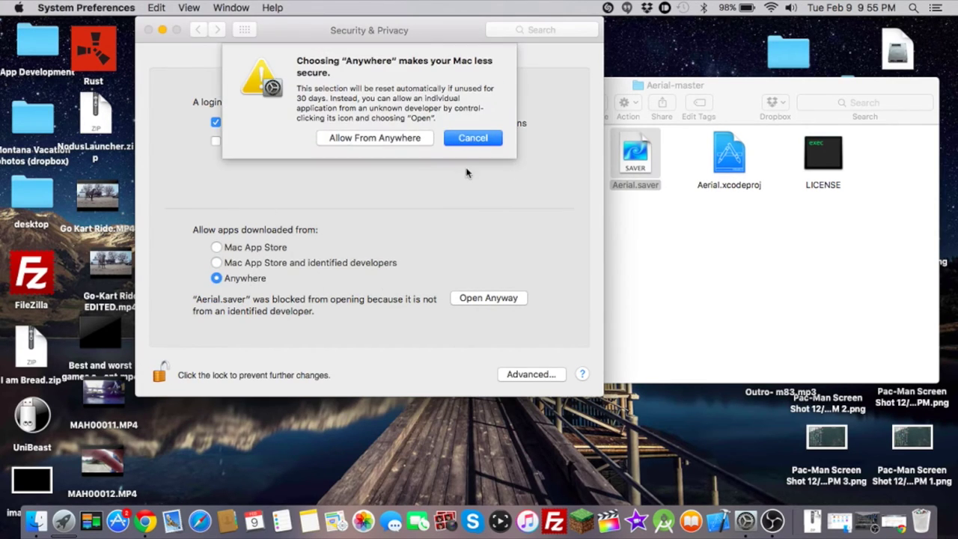
click(411, 136)
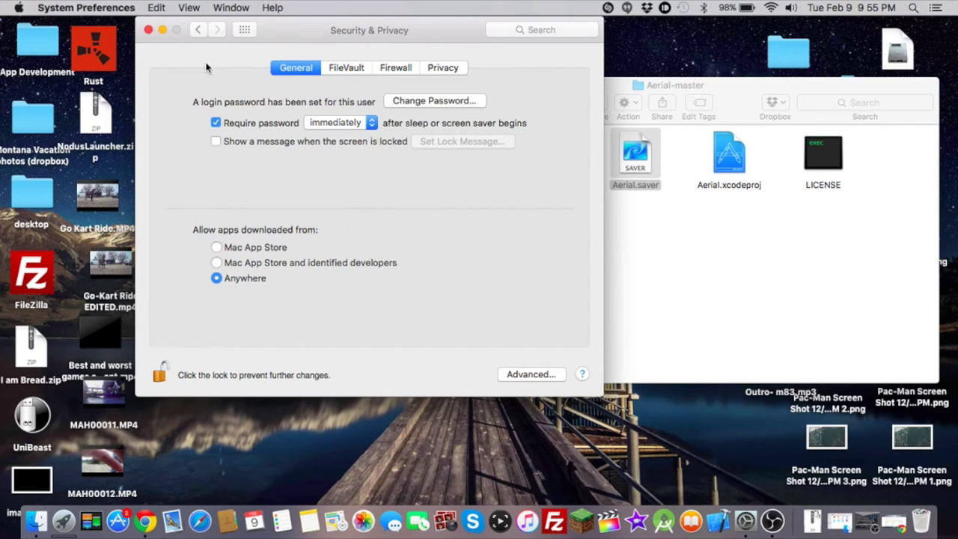
click(158, 377)
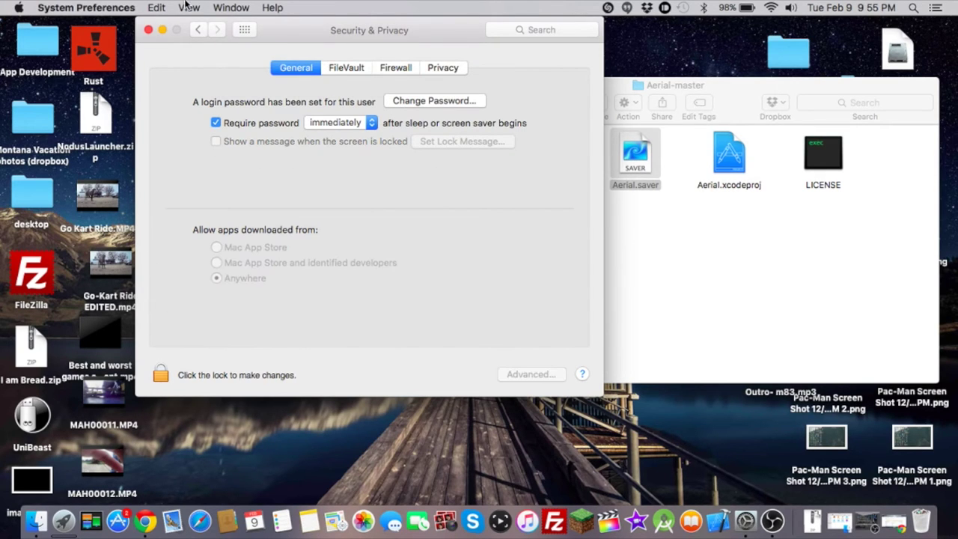
click(149, 30)
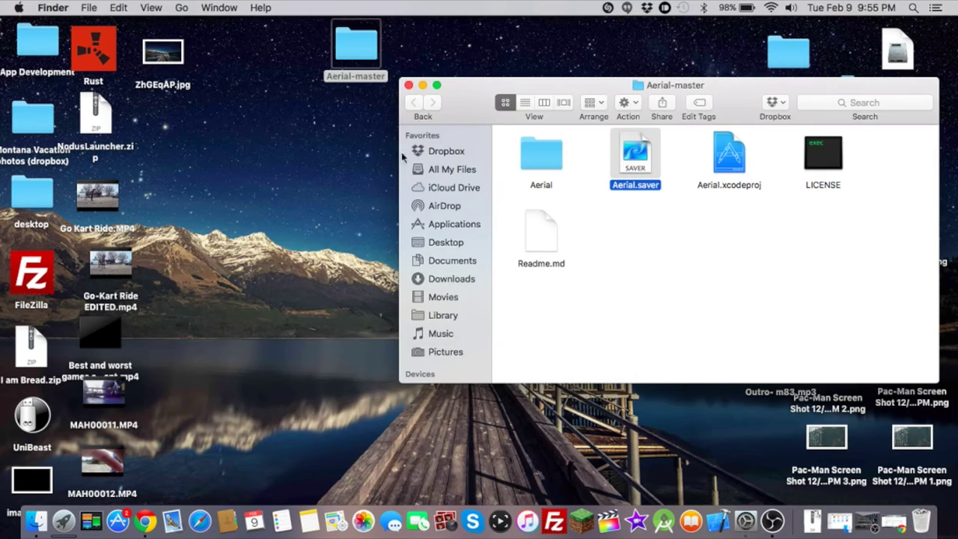
Step: Open Aerial.saver and install the screen saver for all users of this computer, authorizing with the account password
double_click(638, 166)
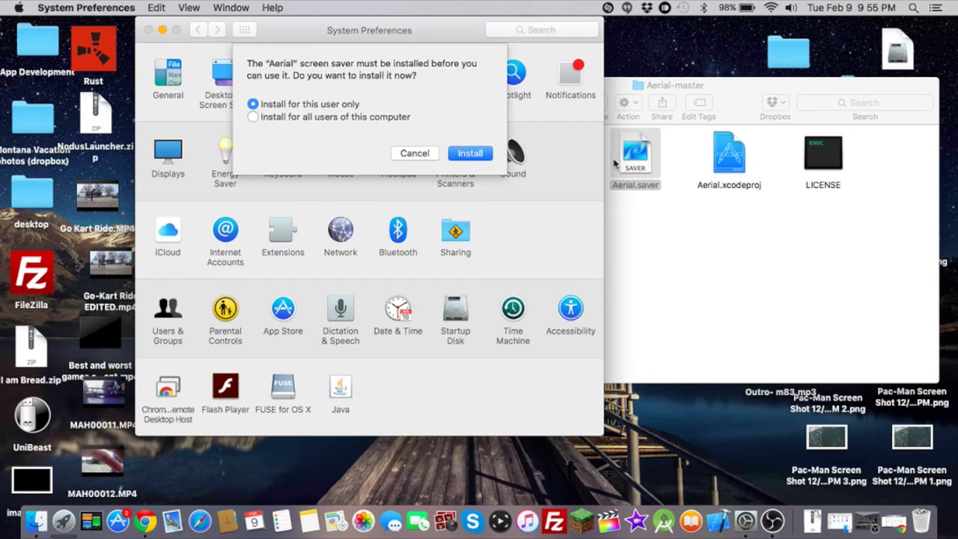
click(346, 116)
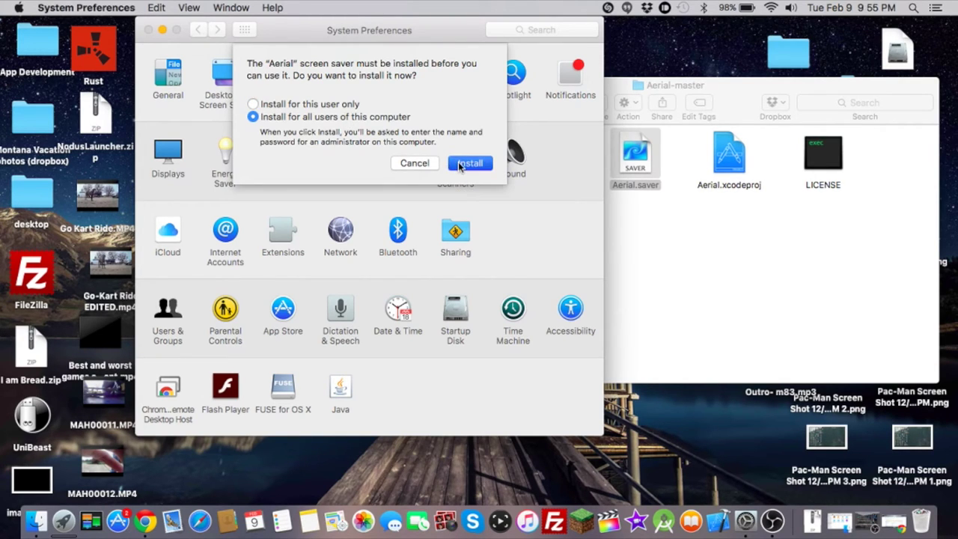
click(459, 161)
text(•••)
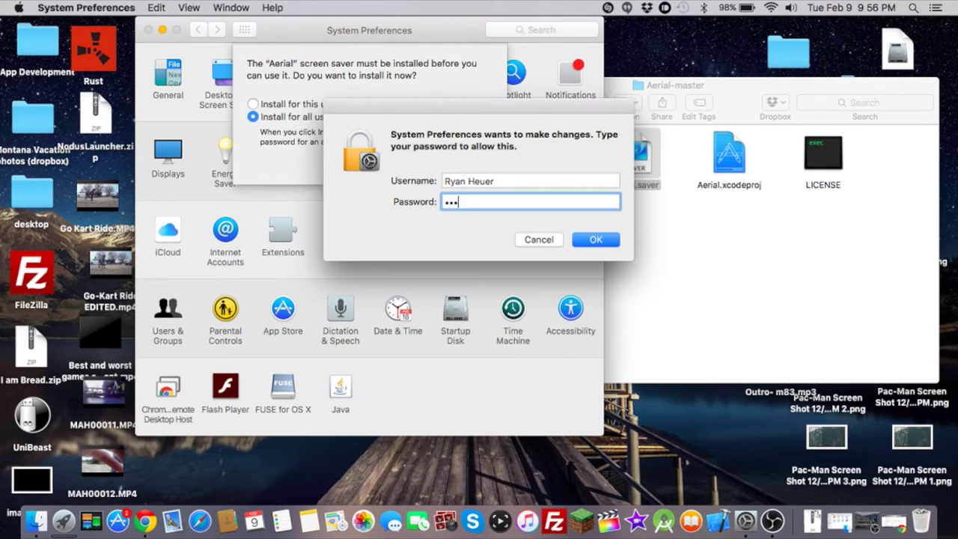
text(•••)
key(Return)
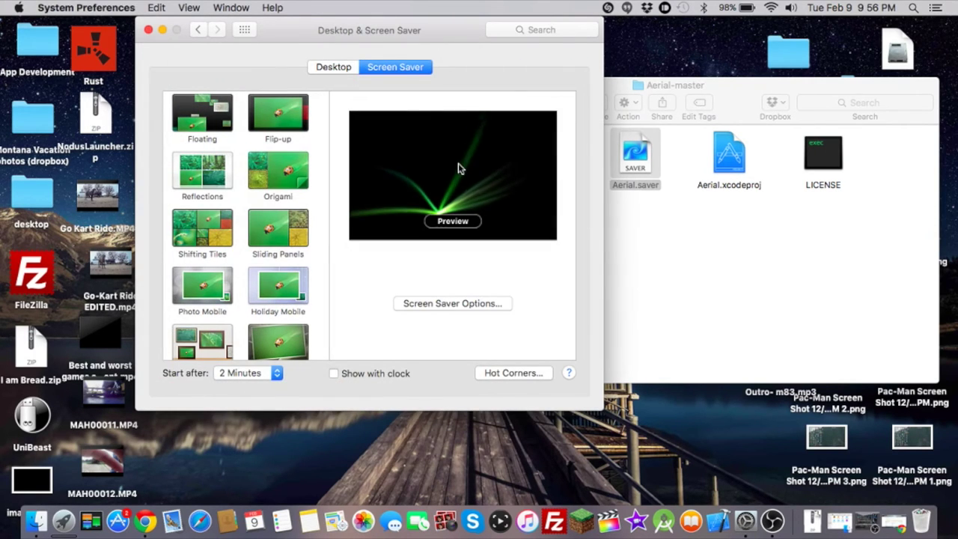
Step: Select Aerial as the screen saver and open its Screen Saver Options
scroll(215, 217, down, 5)
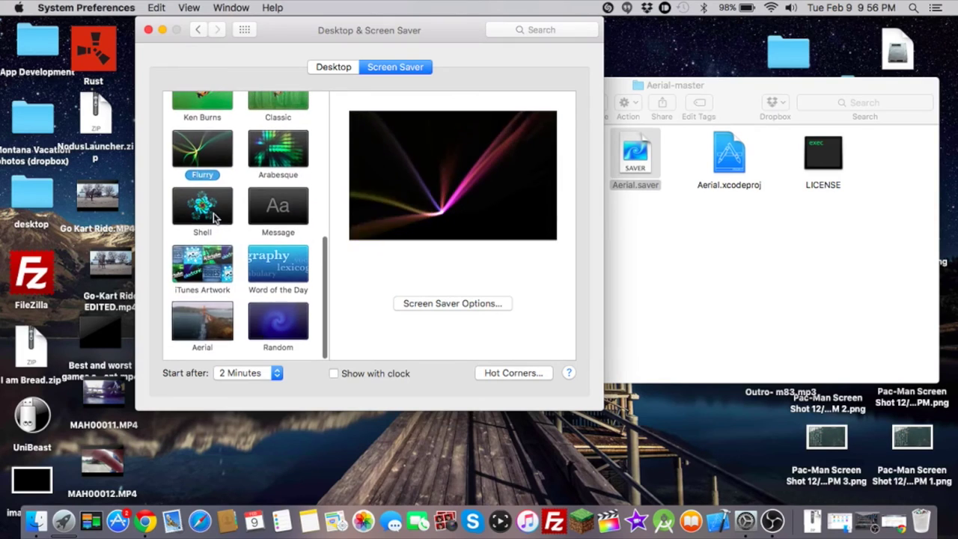
click(217, 338)
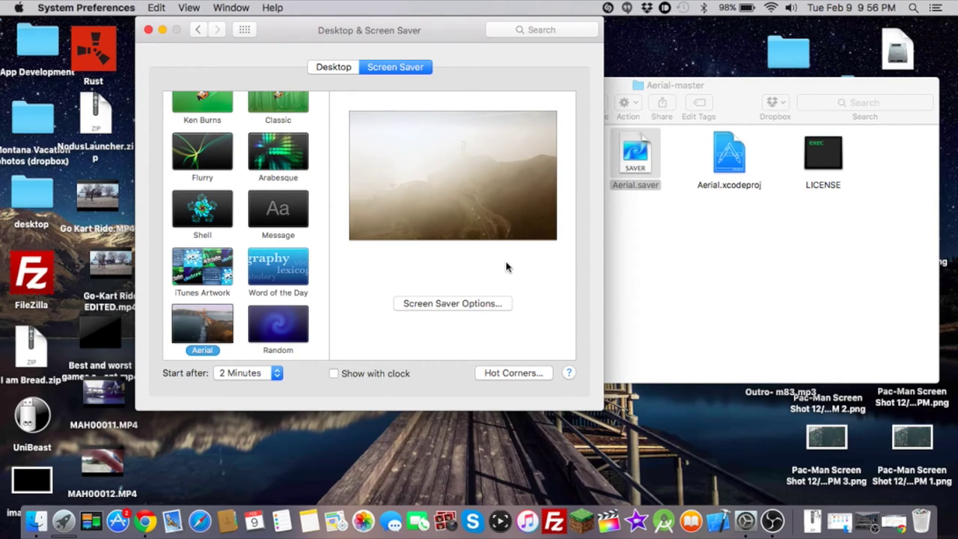
click(476, 302)
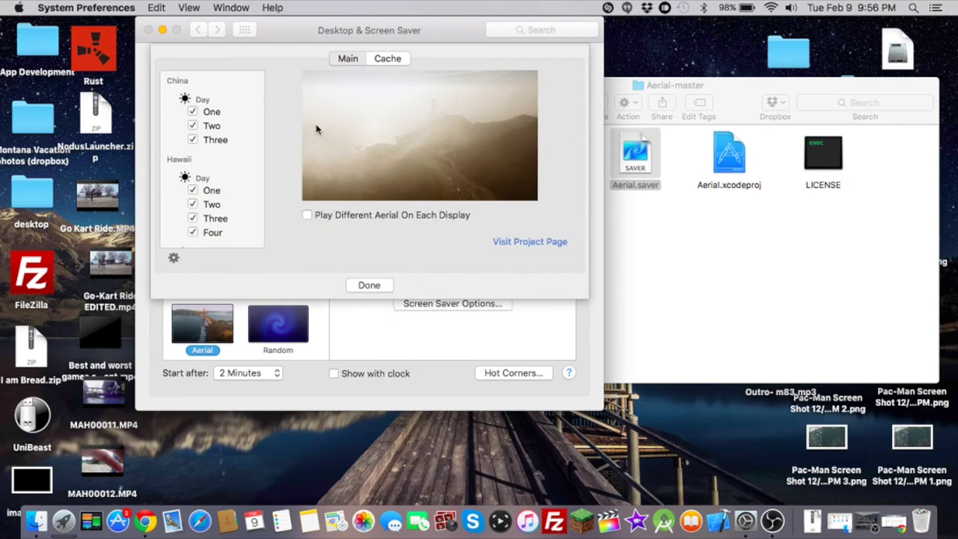
Step: Browse the Aerial video list and preview China Day One, Two and Three and Hawaii Day One, Two and Four
scroll(223, 151, down, 2)
scroll(223, 150, down, 10)
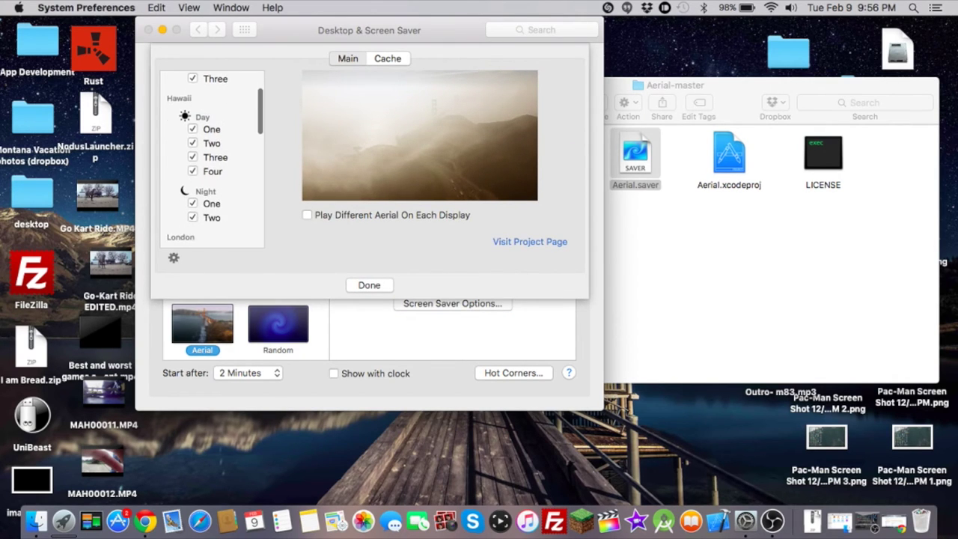
scroll(223, 151, up, 10)
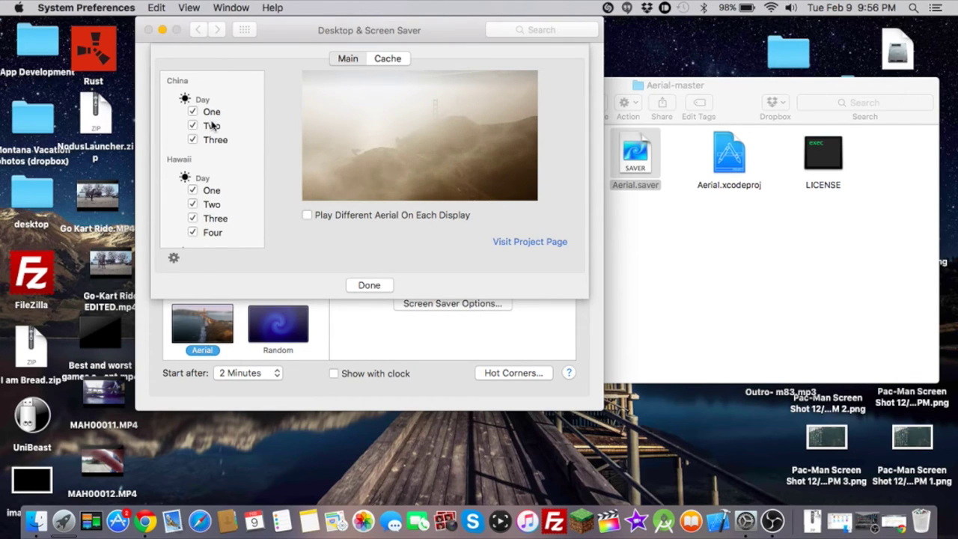
scroll(210, 214, down, 6)
scroll(209, 214, up, 5)
scroll(210, 213, up, 1)
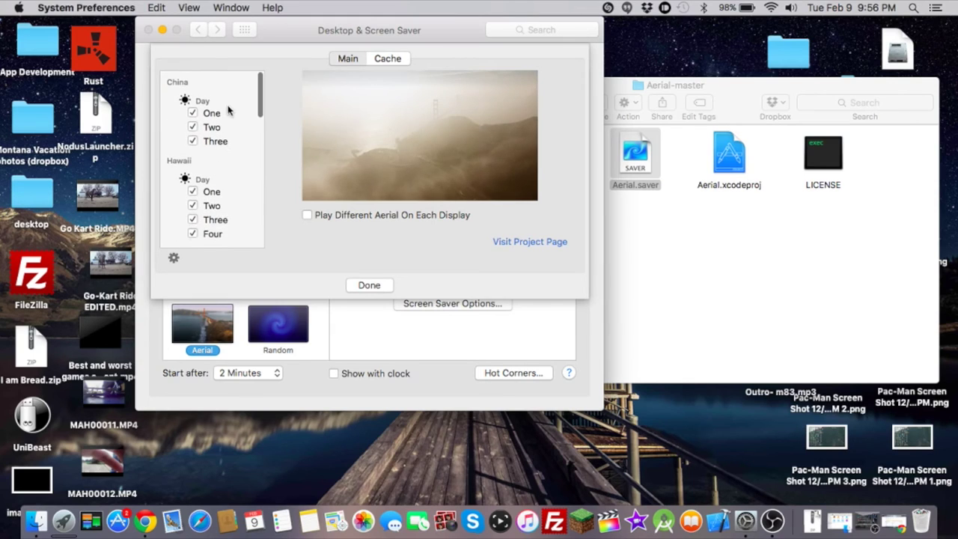
click(211, 111)
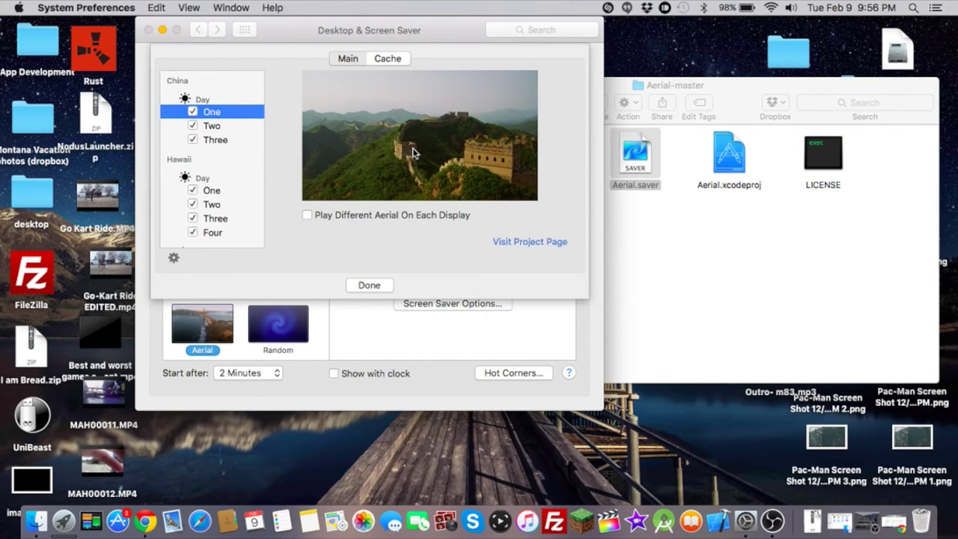
click(214, 127)
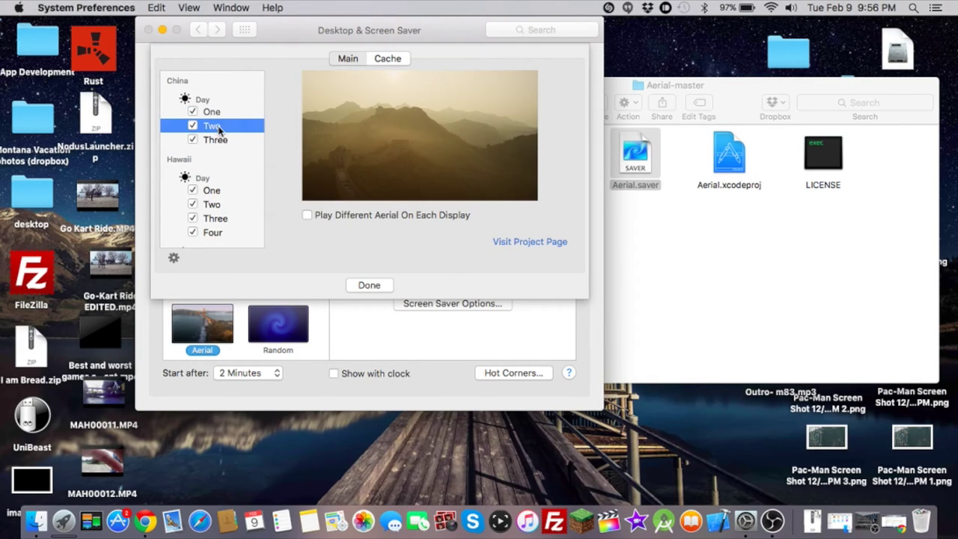
click(220, 143)
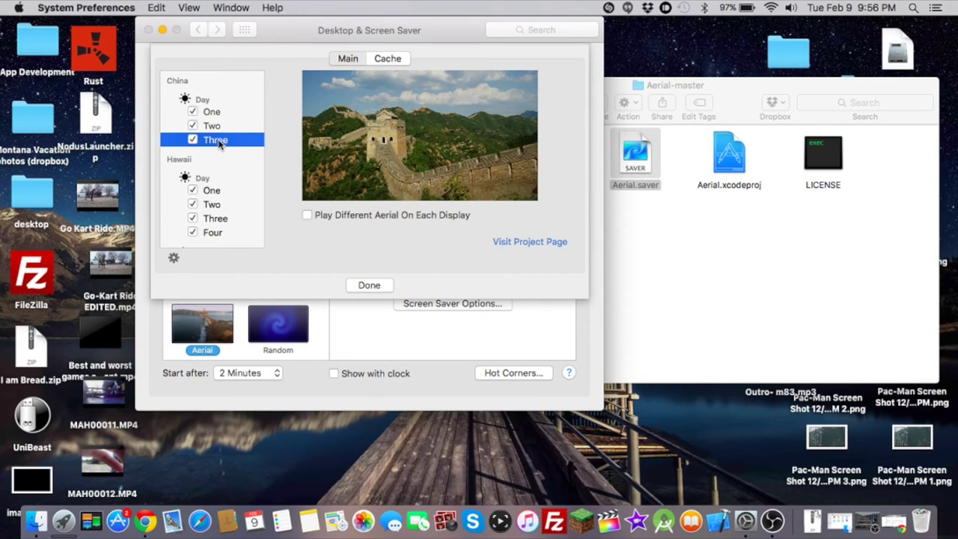
click(208, 190)
scroll(214, 195, down, 2)
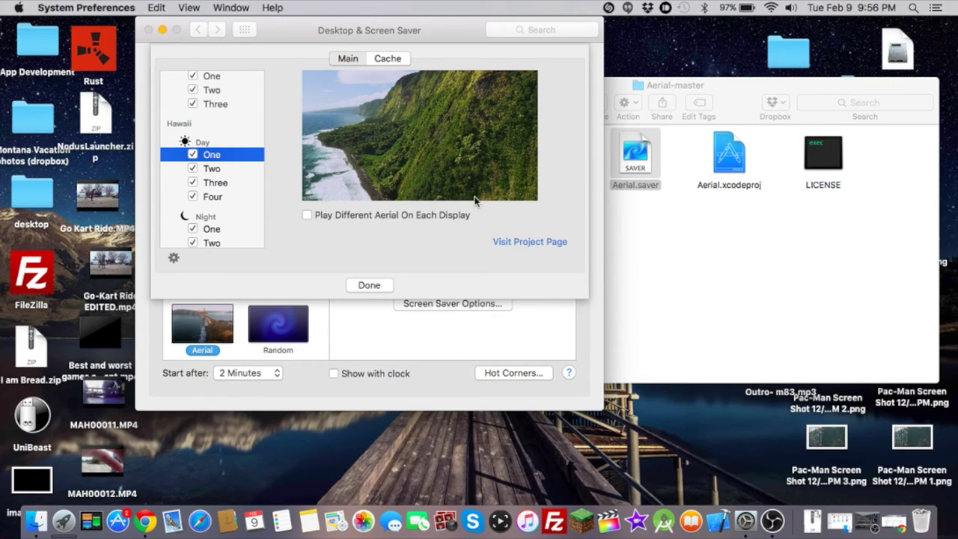
click(214, 169)
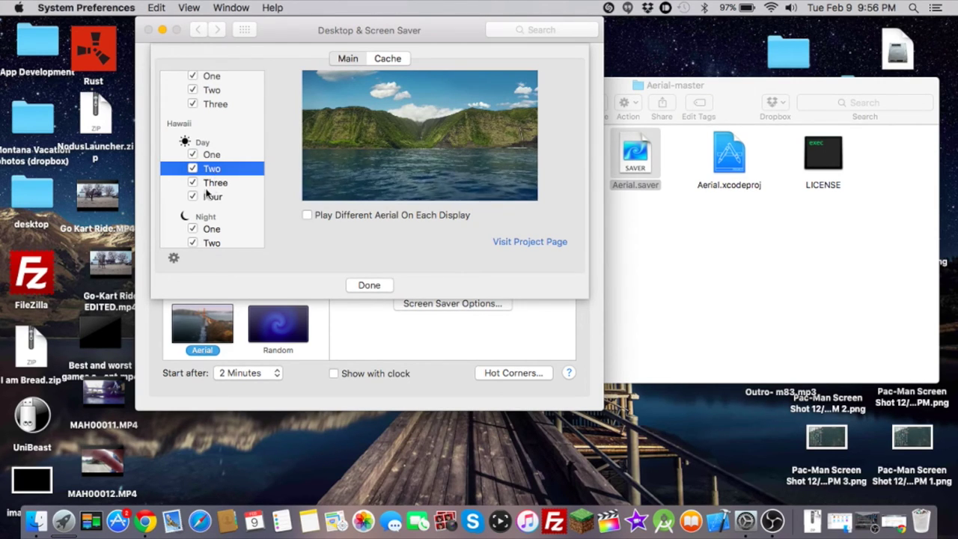
click(207, 194)
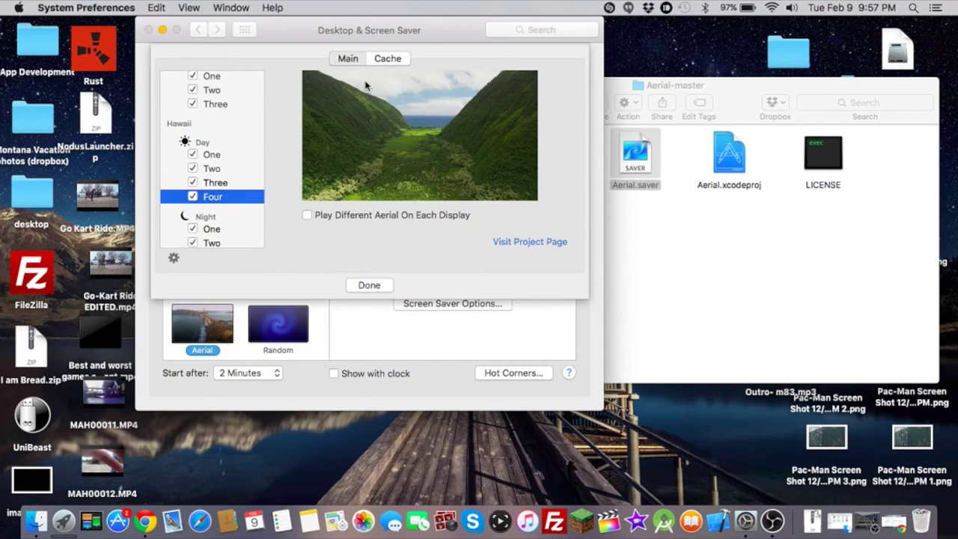
Step: Check the Aerial cache settings, look through the Hawaii and London videos and close the options
click(397, 59)
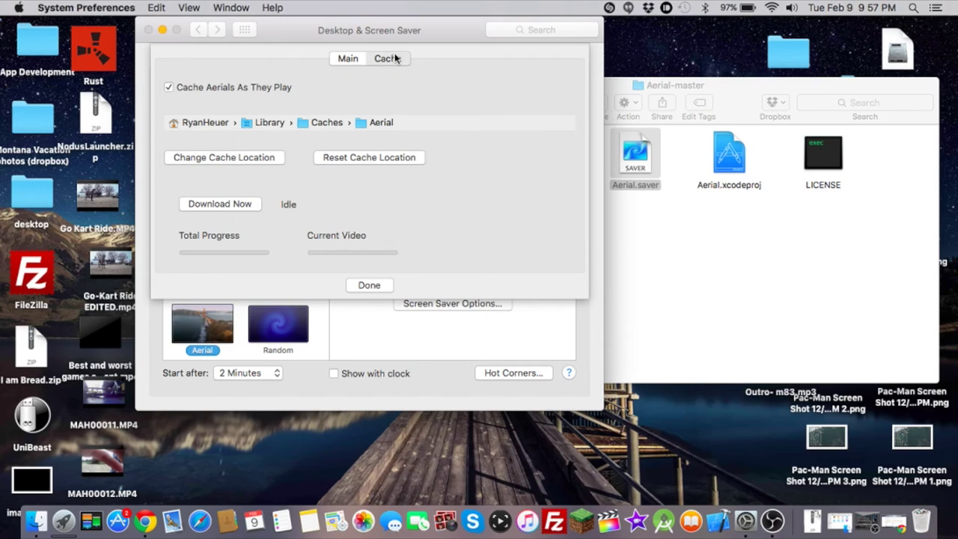
click(350, 62)
scroll(211, 135, down, 10)
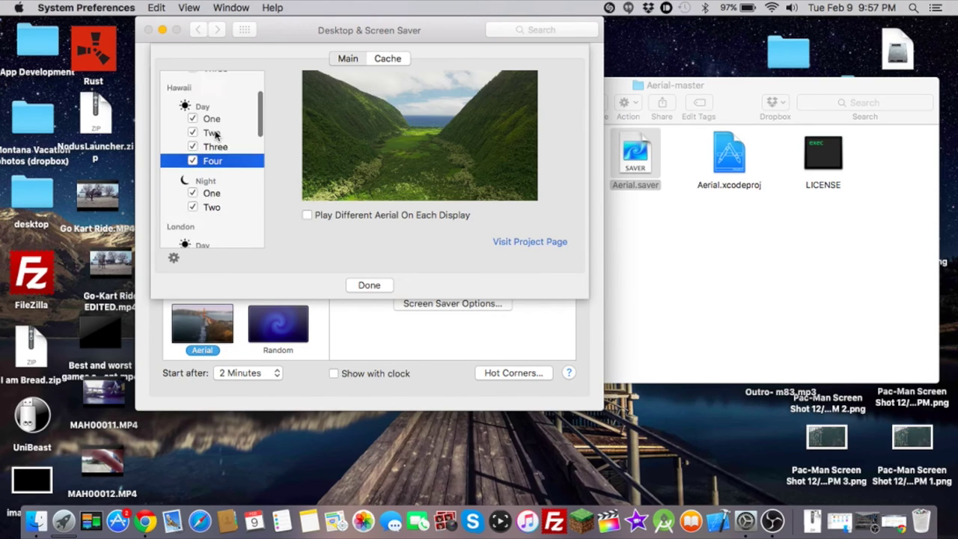
scroll(214, 135, down, 15)
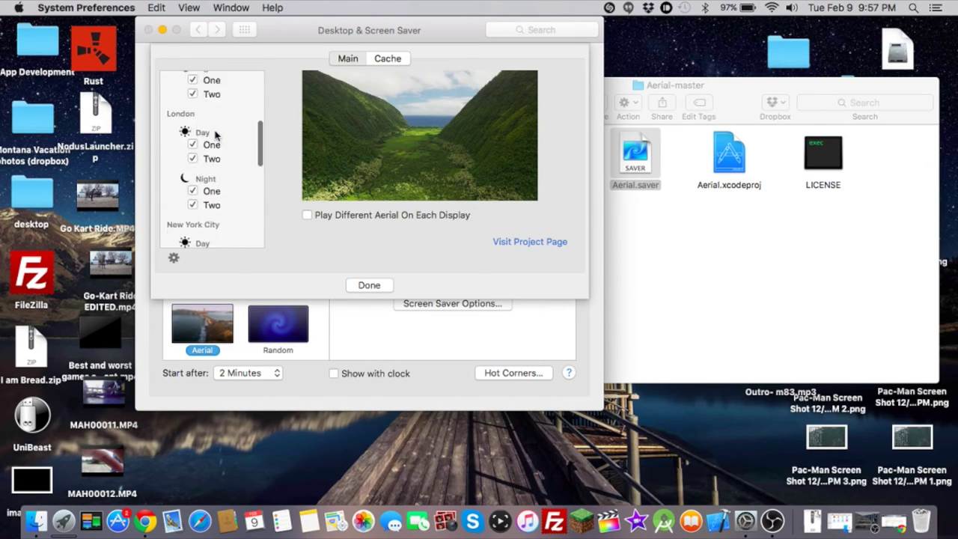
scroll(215, 134, up, 20)
click(213, 146)
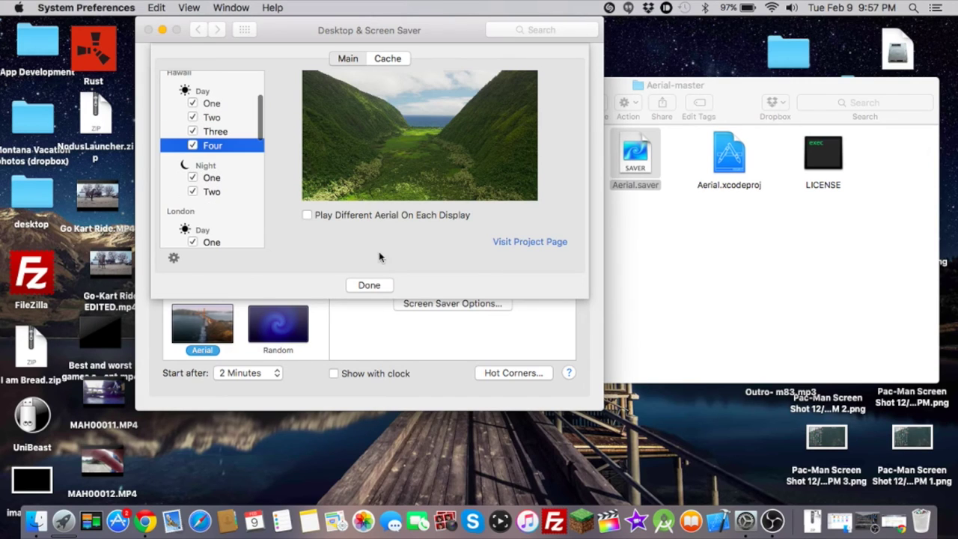
click(370, 285)
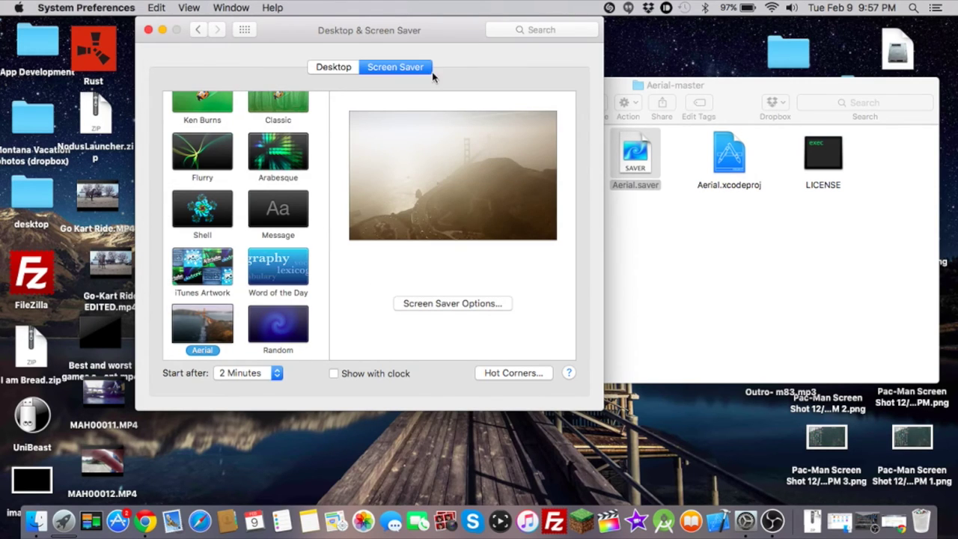
Step: Preview the Aerial screen saver full screen and return to the System Preferences overview
click(457, 222)
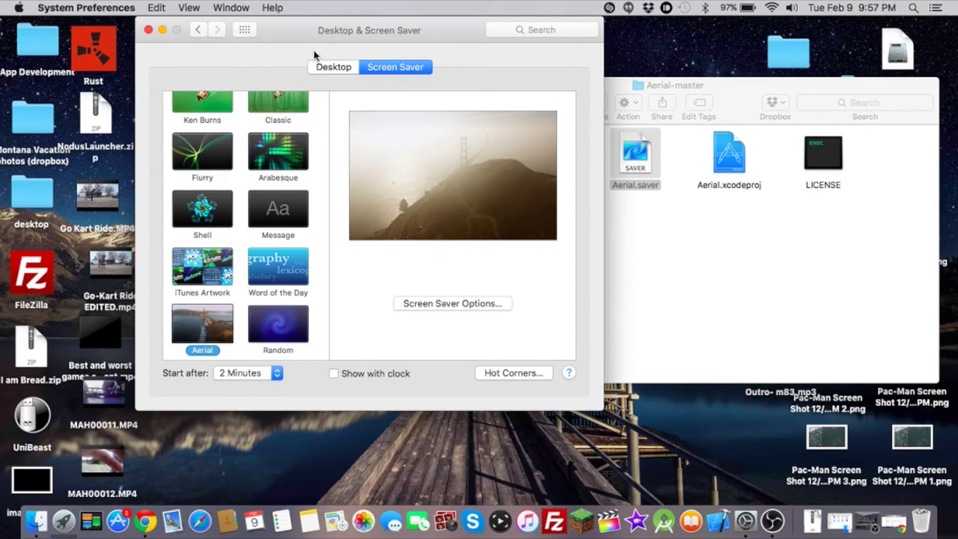
click(247, 30)
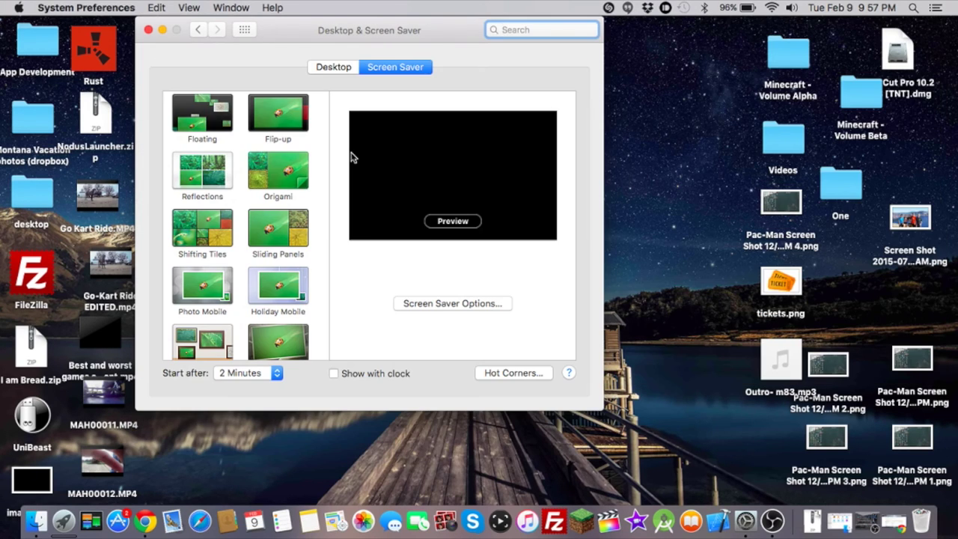